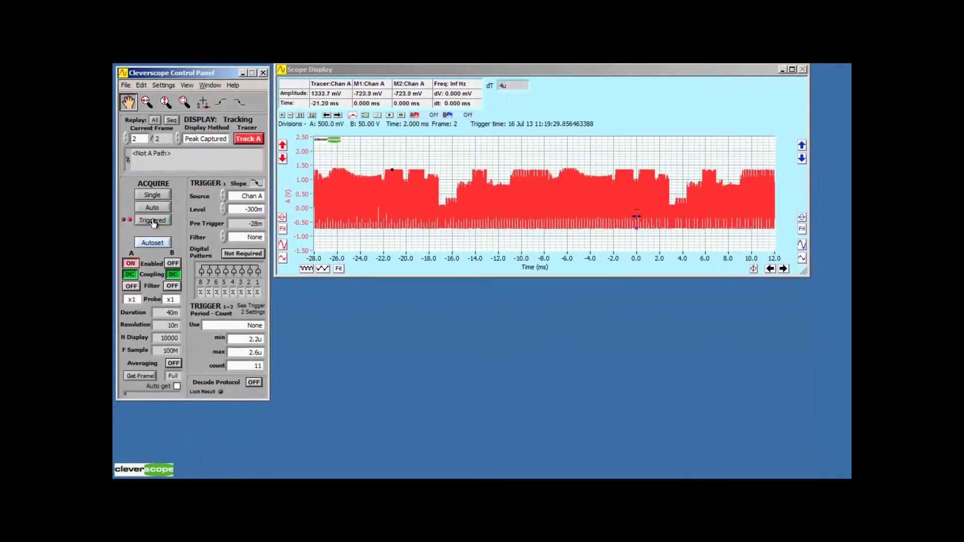
# Capture the channel A AM radio signal in Triggered mode, holding one waveform frame.
pyautogui.click(150, 221)
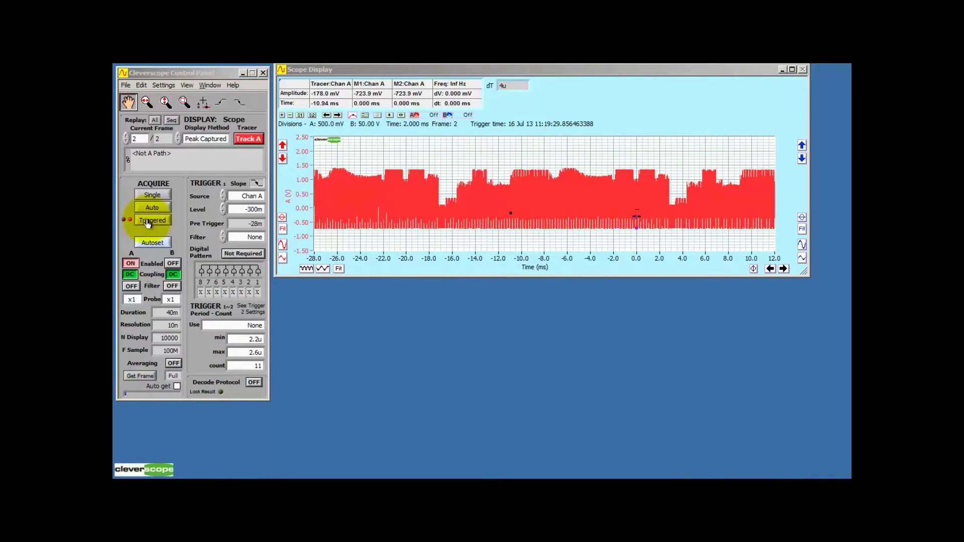
# Open the Tracking Display and slide its tracked region along the AM signal.
pyautogui.click(223, 96)
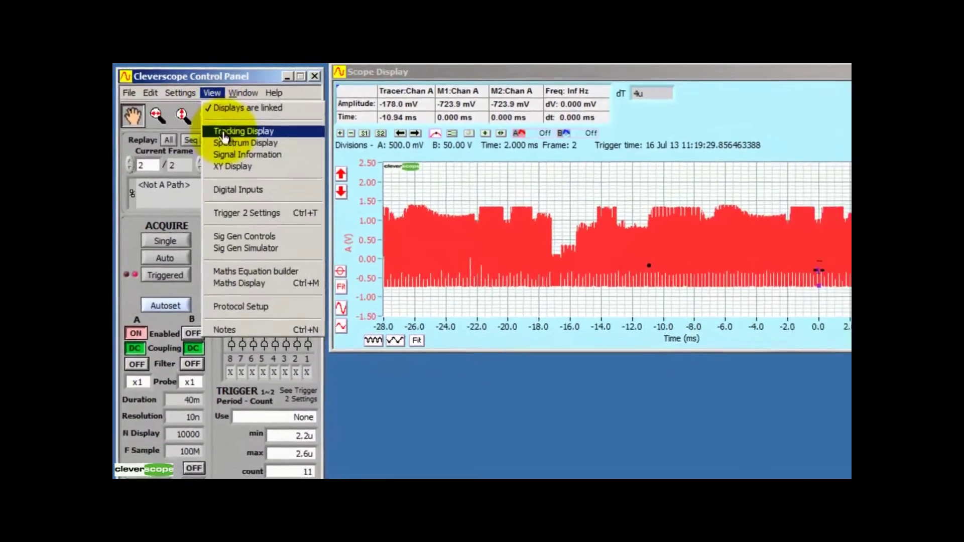
pyautogui.click(234, 139)
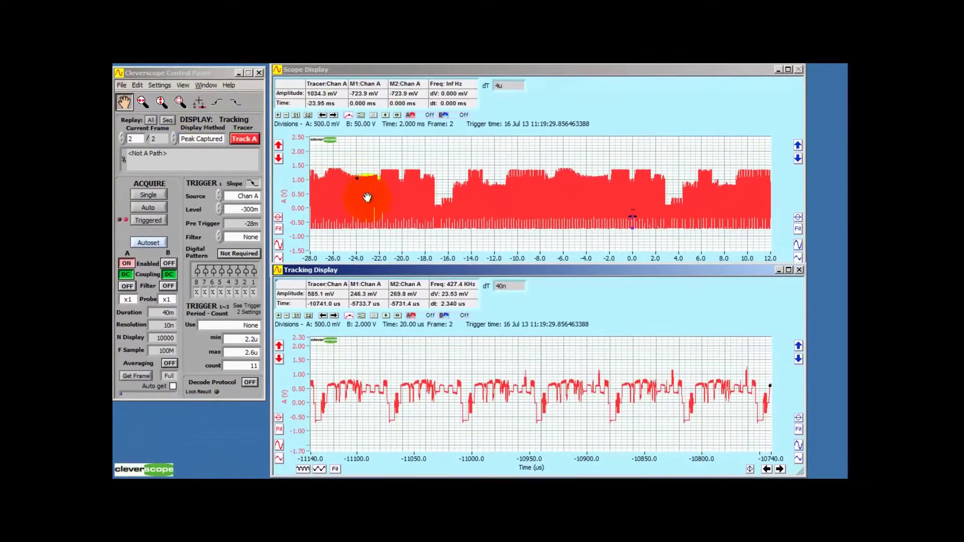
pyautogui.click(369, 205)
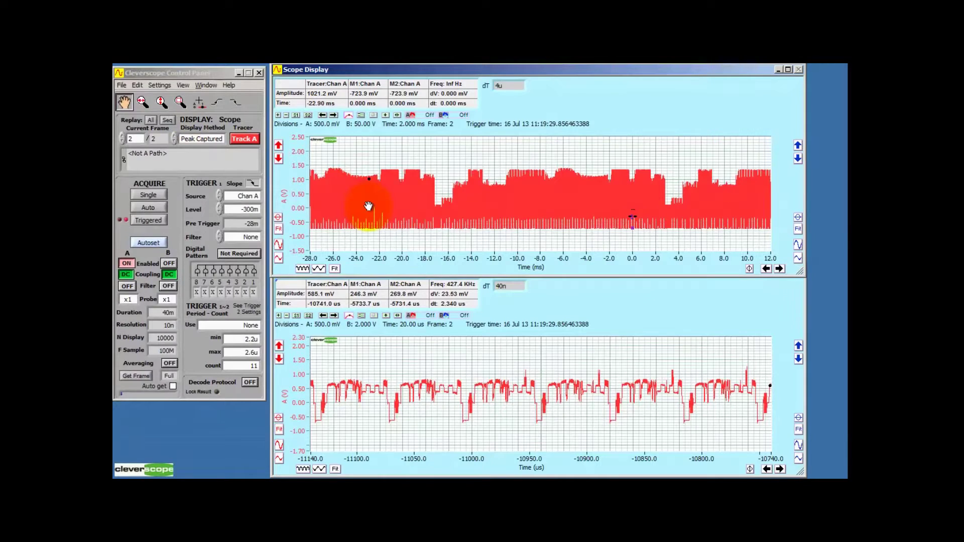
pyautogui.moveTo(368, 205)
pyautogui.mouseDown()
pyautogui.moveTo(461, 207)
pyautogui.moveTo(441, 194)
pyautogui.moveTo(357, 198)
pyautogui.moveTo(531, 211)
pyautogui.moveTo(355, 209)
pyautogui.moveTo(624, 203)
pyautogui.moveTo(498, 210)
pyautogui.mouseUp()
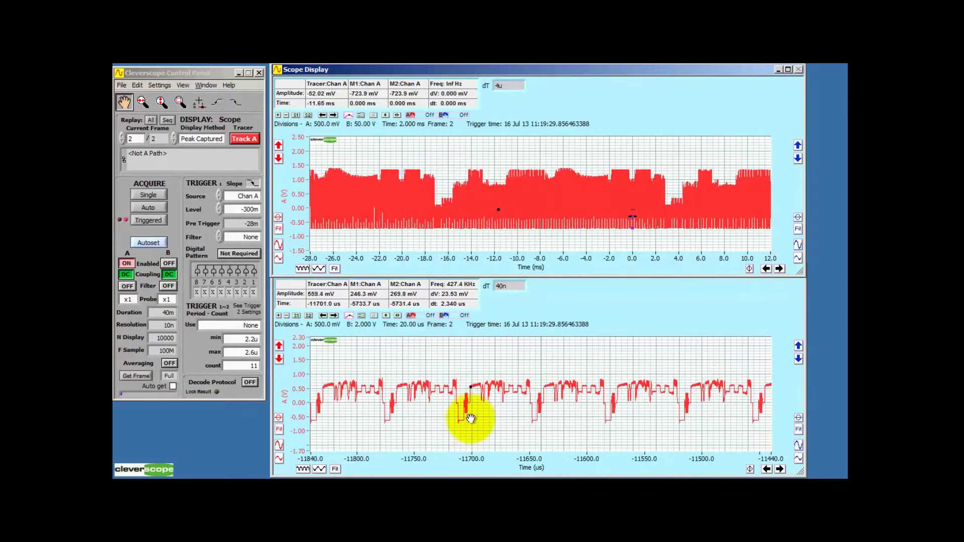
pyautogui.moveTo(469, 418); pyautogui.dragTo(458, 413)
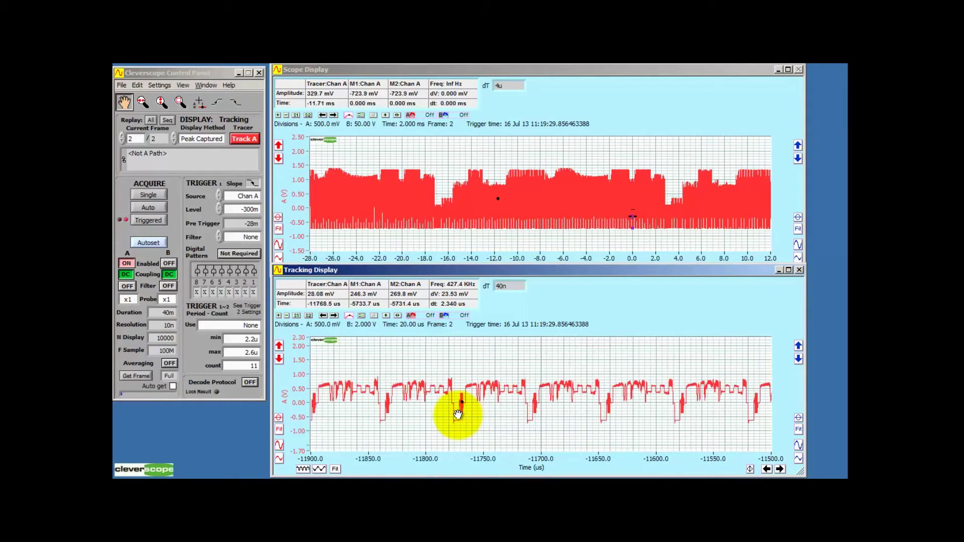
# Zoom the tracking view into detail, add a marker, and run continuous triggered capture.
pyautogui.click(179, 102)
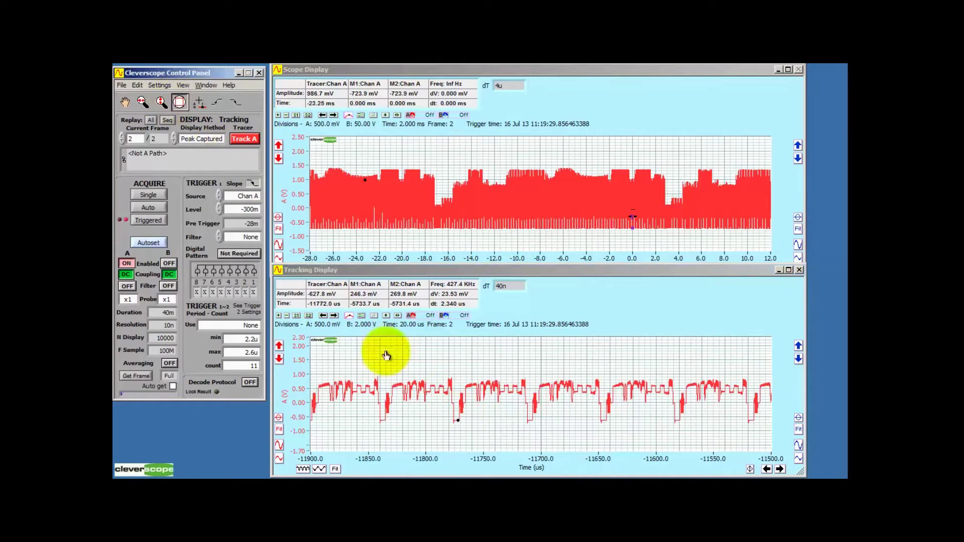
pyautogui.moveTo(399, 370); pyautogui.dragTo(442, 406)
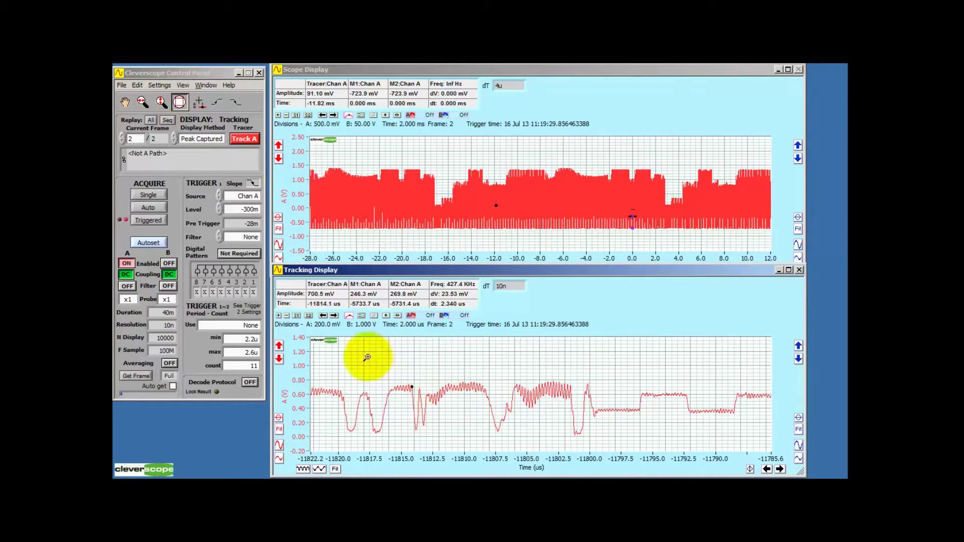
pyautogui.click(124, 102)
pyautogui.click(445, 408)
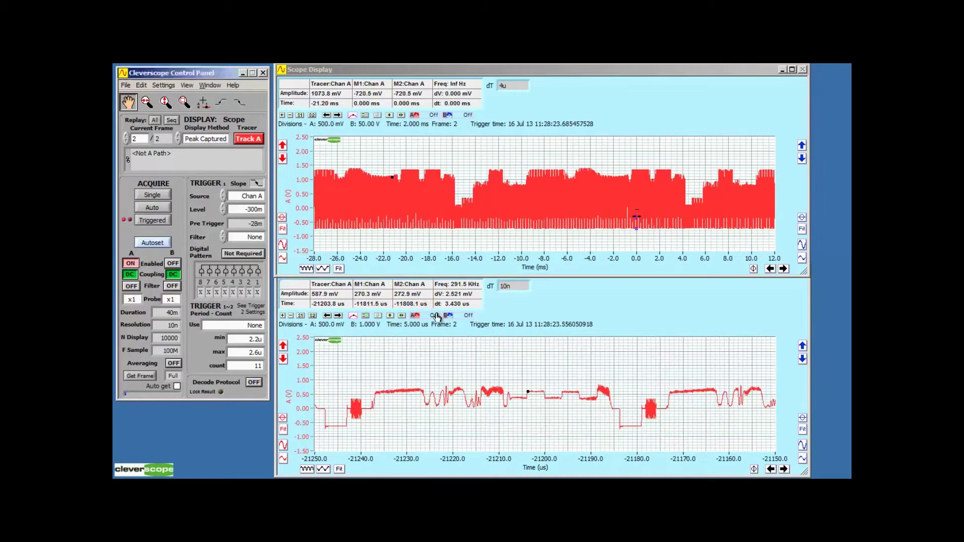
pyautogui.click(152, 220)
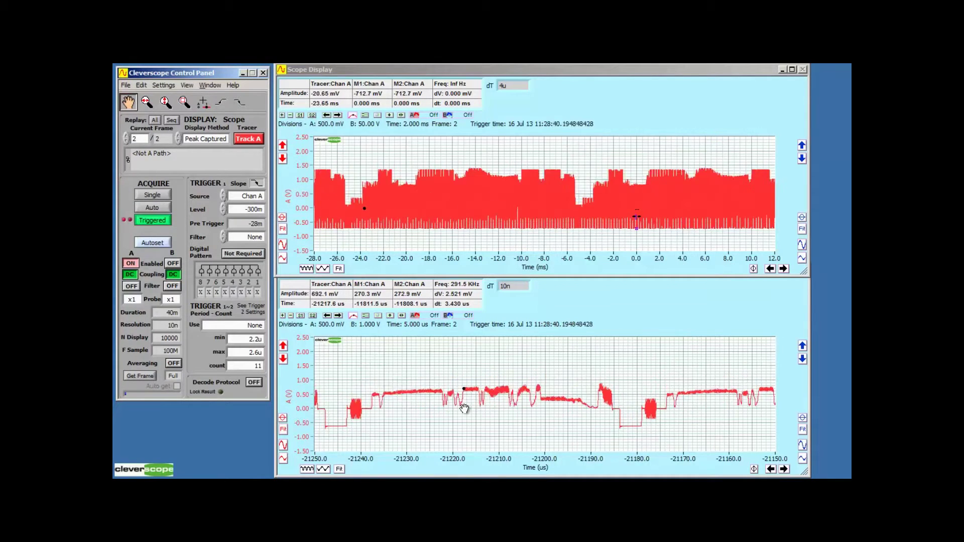
pyautogui.click(753, 469)
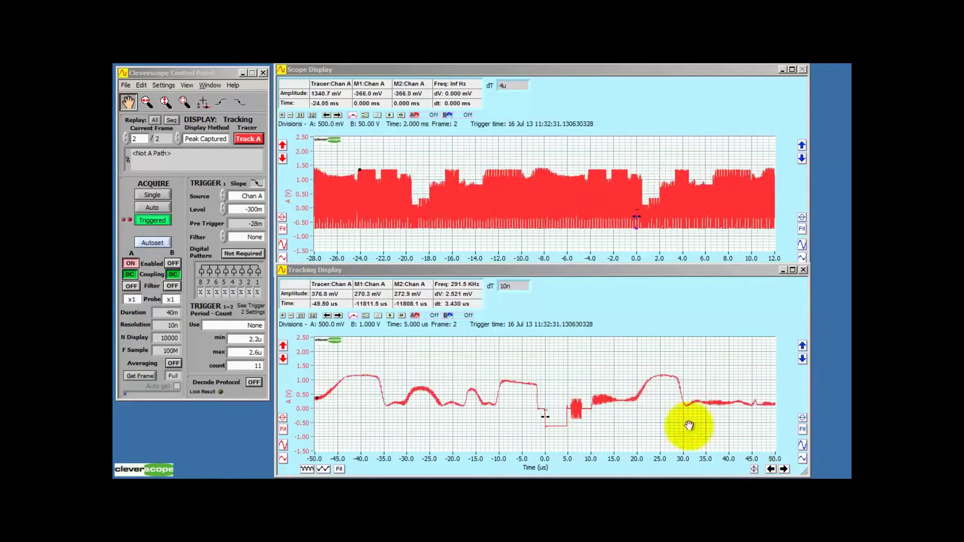
pyautogui.click(186, 86)
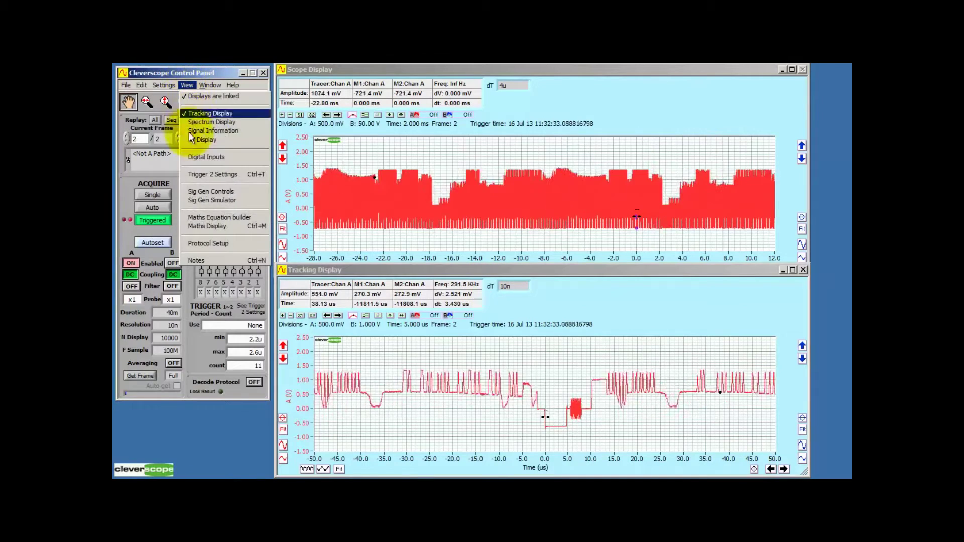
# Open Trigger 2 Settings and trigger when the period is between min and max.
pyautogui.click(198, 172)
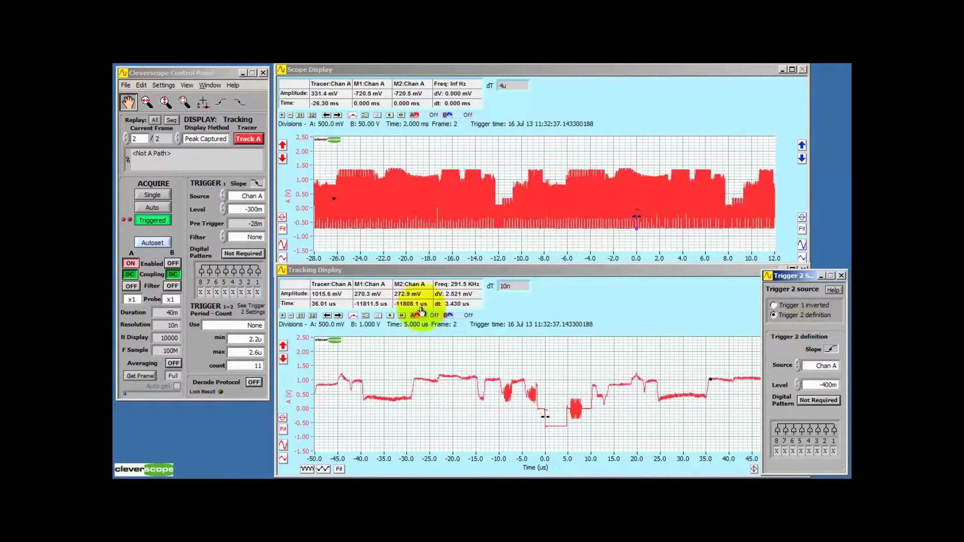
pyautogui.click(244, 325)
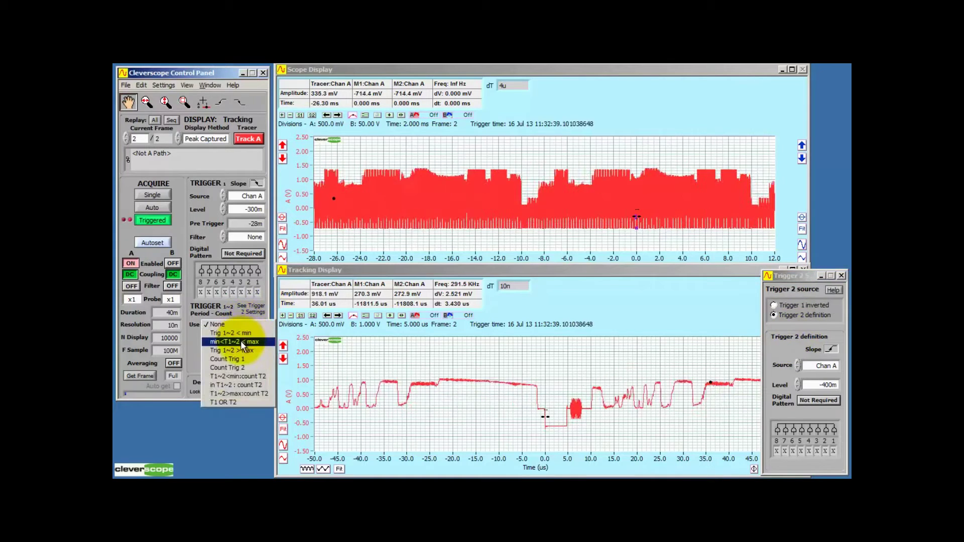
pyautogui.click(240, 341)
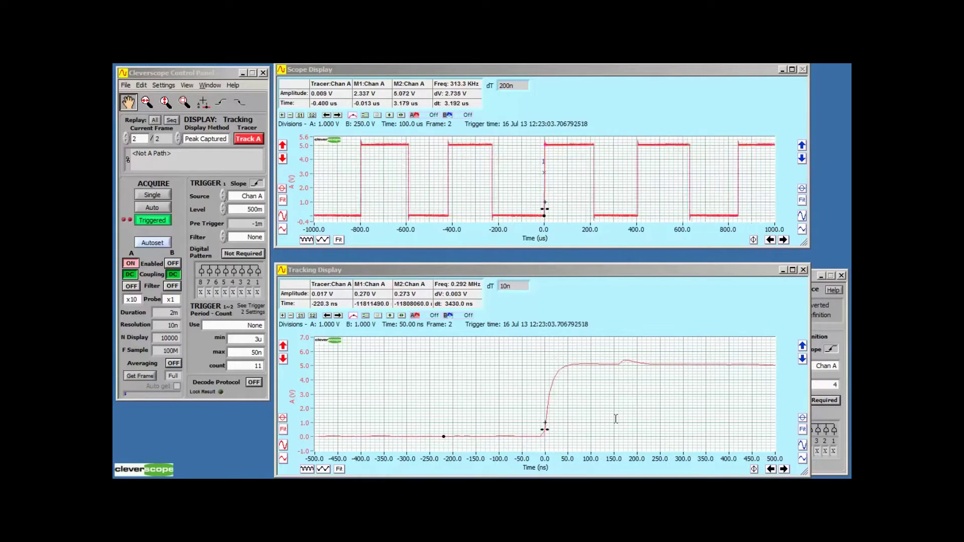
# Measure the levels before and after the rising edge and set Use to Trig 1~2 > max.
pyautogui.click(614, 419)
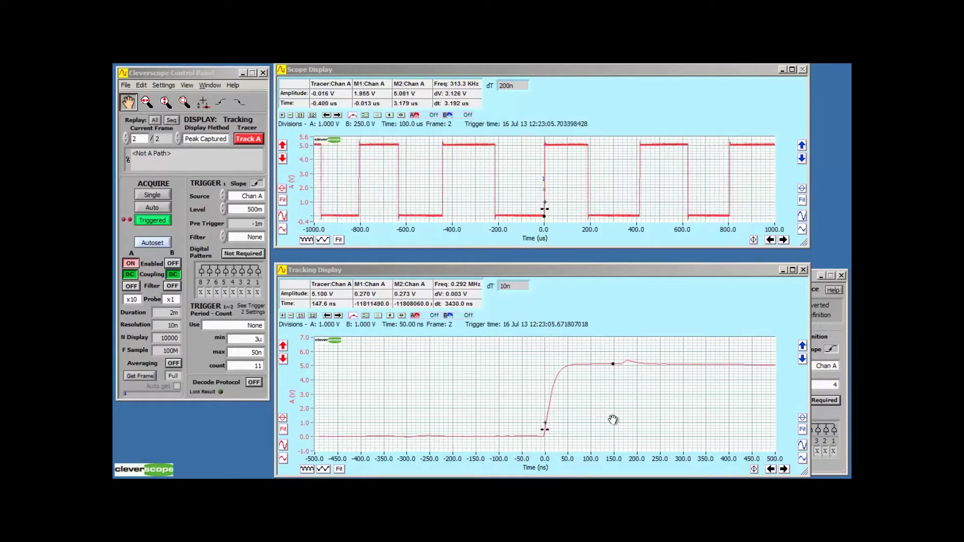
pyautogui.click(438, 426)
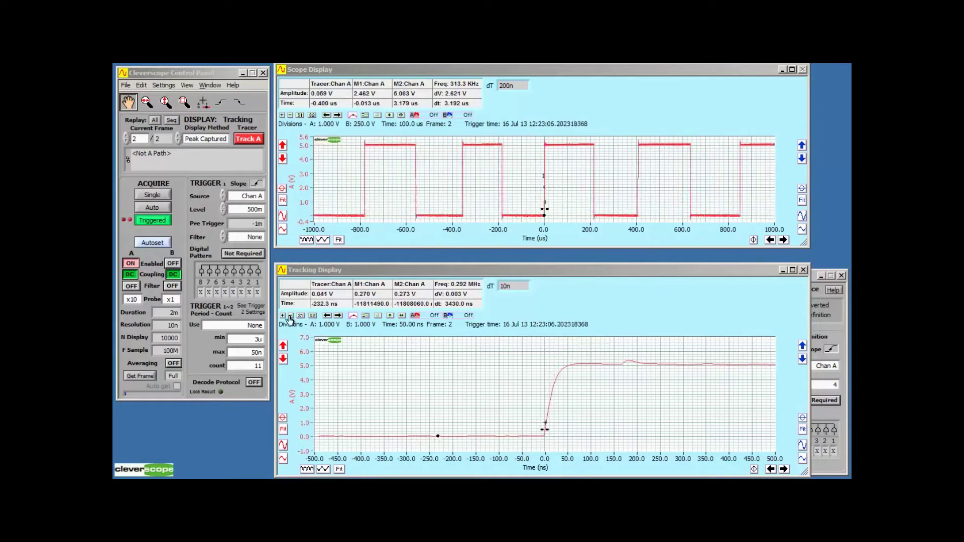
pyautogui.click(240, 328)
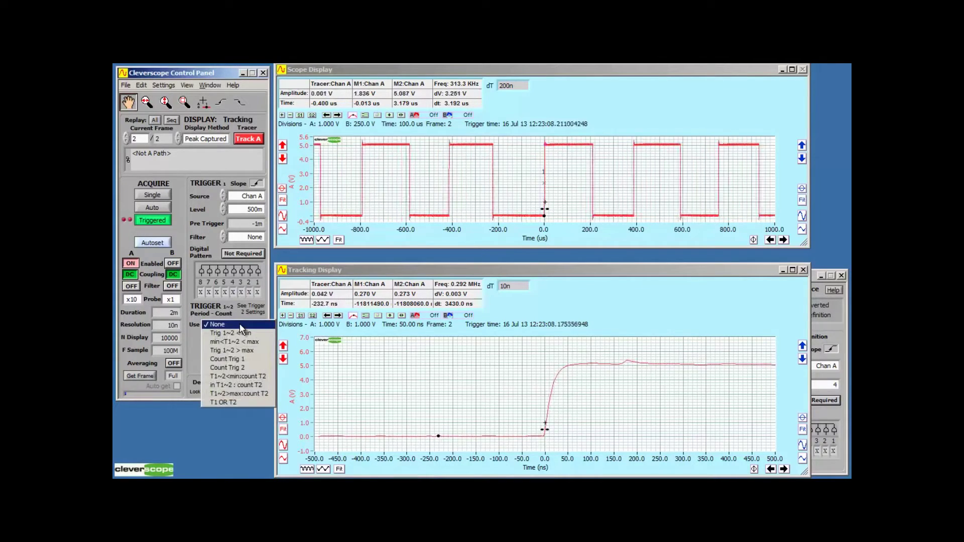
pyautogui.click(239, 350)
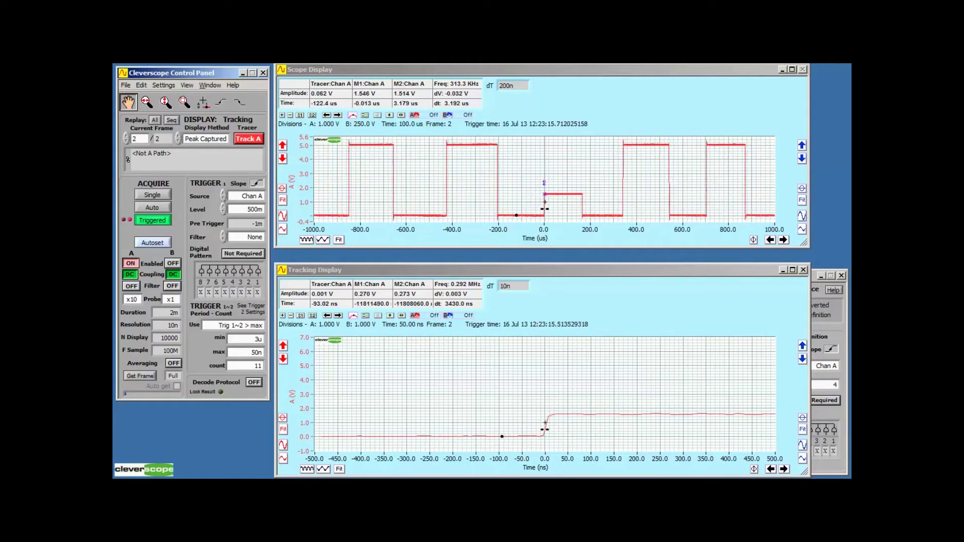
# Switch the Use trigger option to None, then back to Trig 1~2 > max.
pyautogui.click(241, 325)
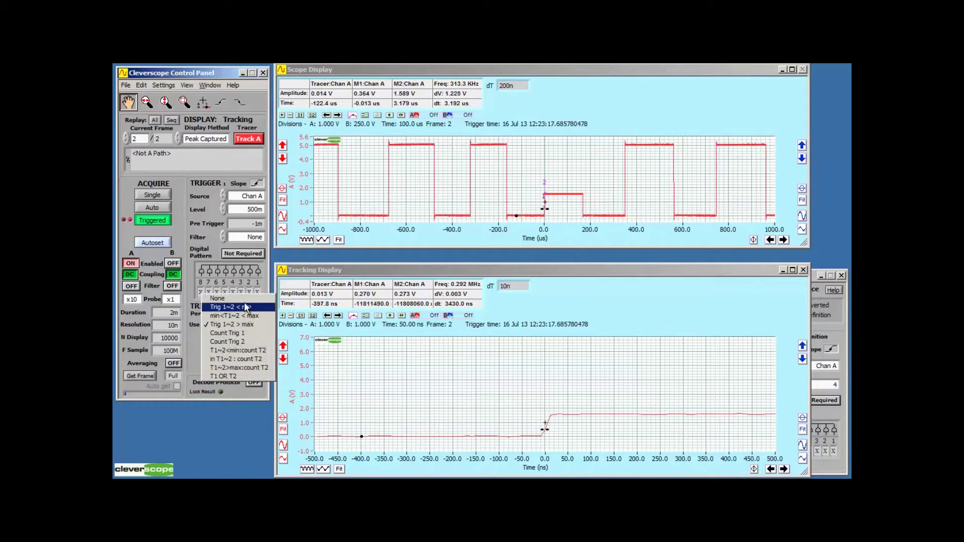
pyautogui.click(243, 297)
pyautogui.click(249, 327)
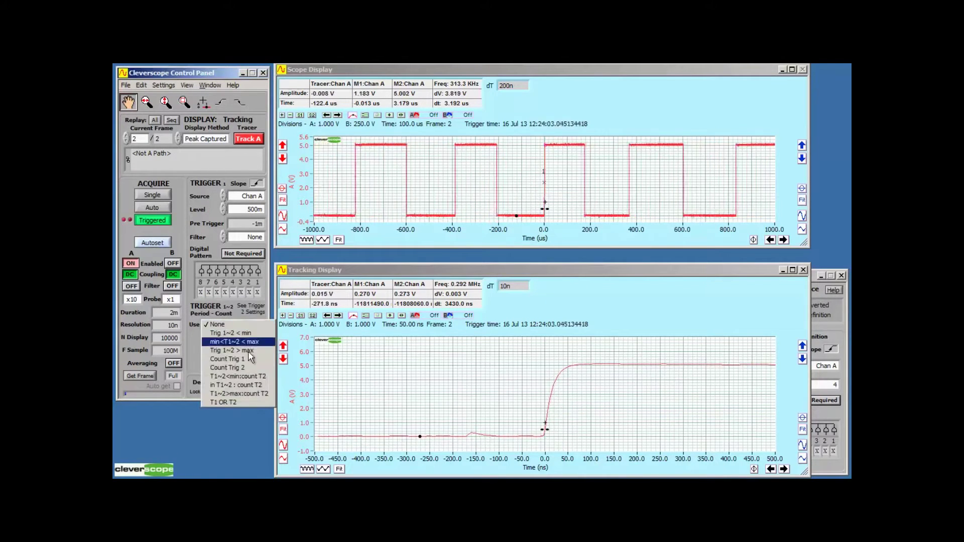
pyautogui.click(249, 350)
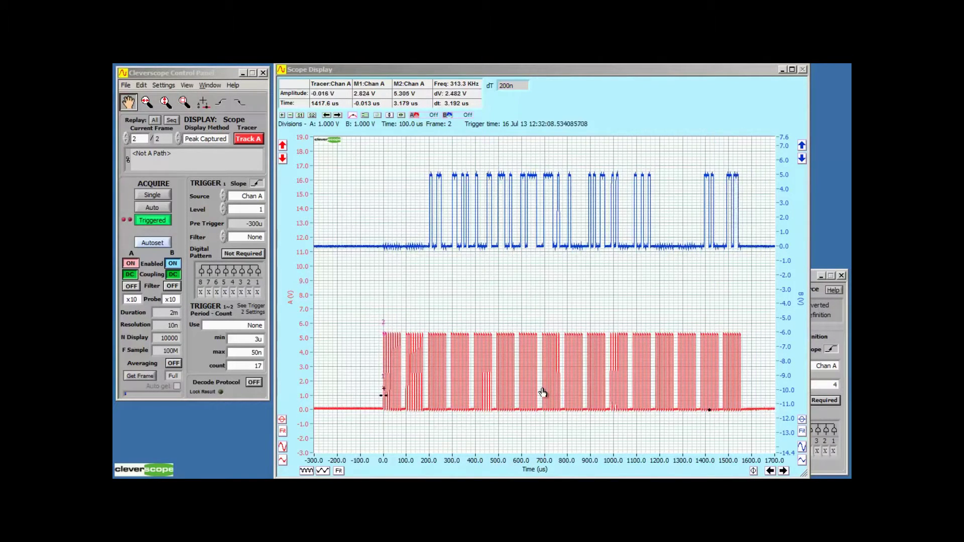
# Set the trigger Use dropdown to Count Trig 1.
pyautogui.click(239, 327)
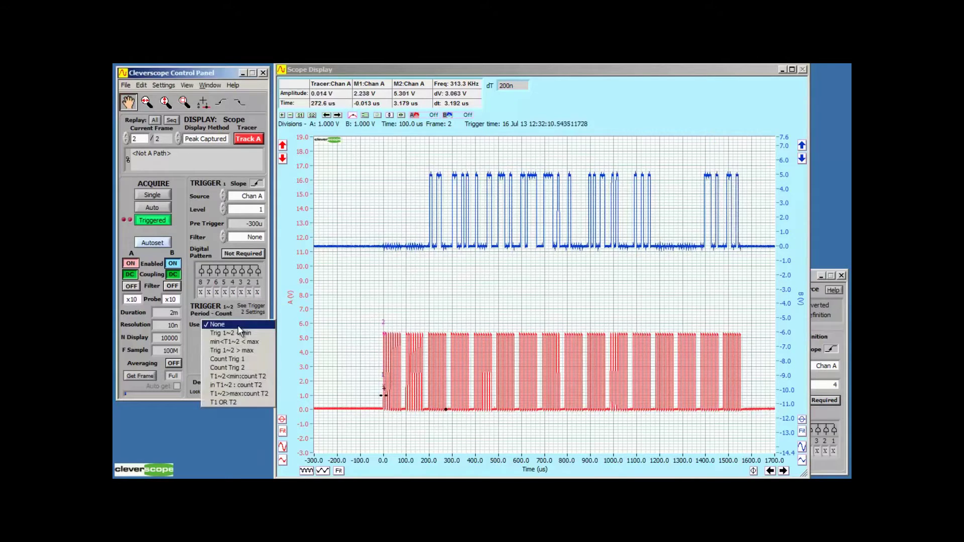
pyautogui.click(241, 359)
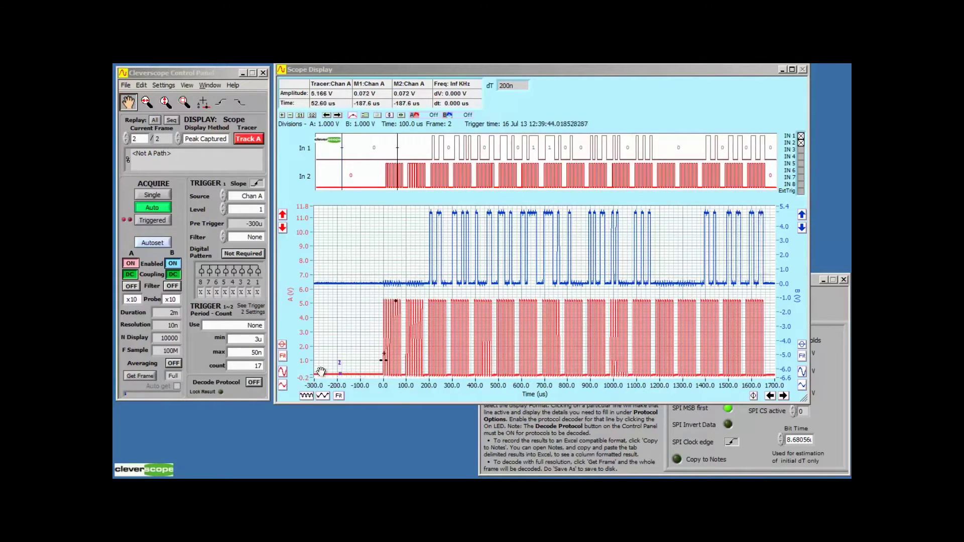
# Enable SPI protocol decoding, bring Protocol Setup forward, and set Digital Pattern to Required.
pyautogui.click(255, 383)
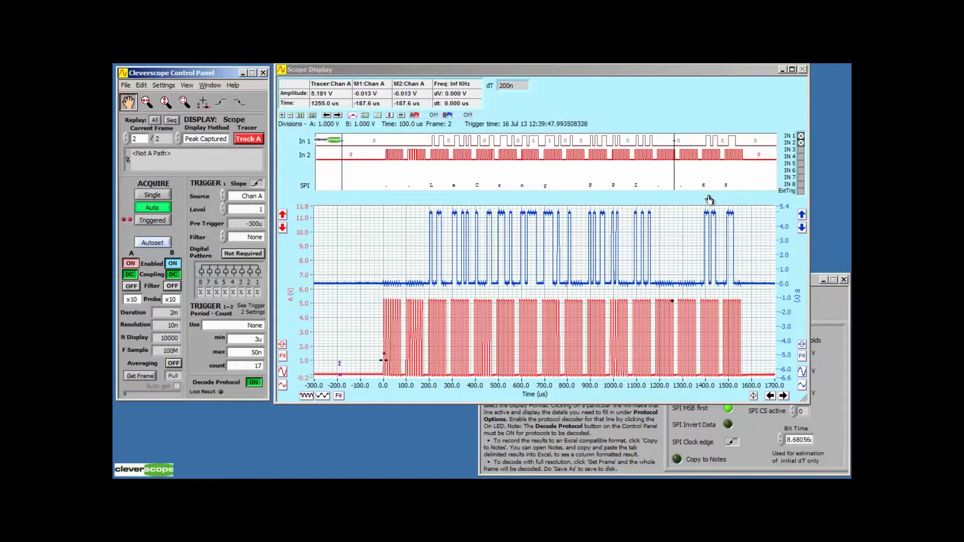
pyautogui.click(712, 410)
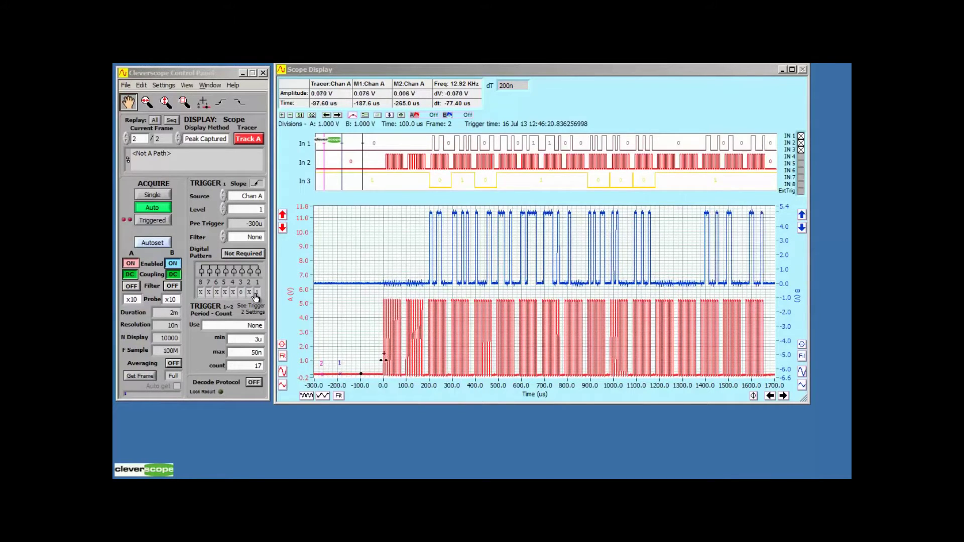
pyautogui.click(243, 256)
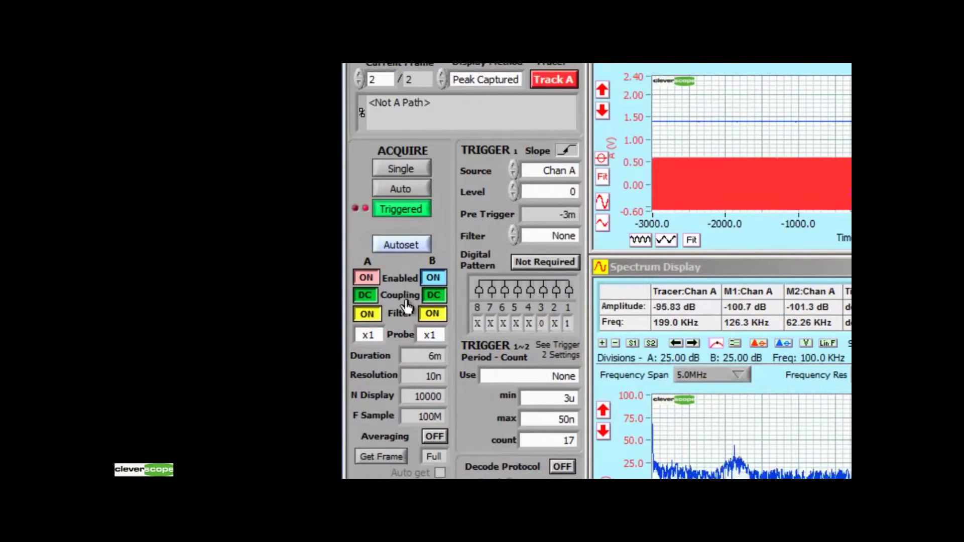
# Toggle the channel A Filter/Coupling setting.
pyautogui.click(362, 296)
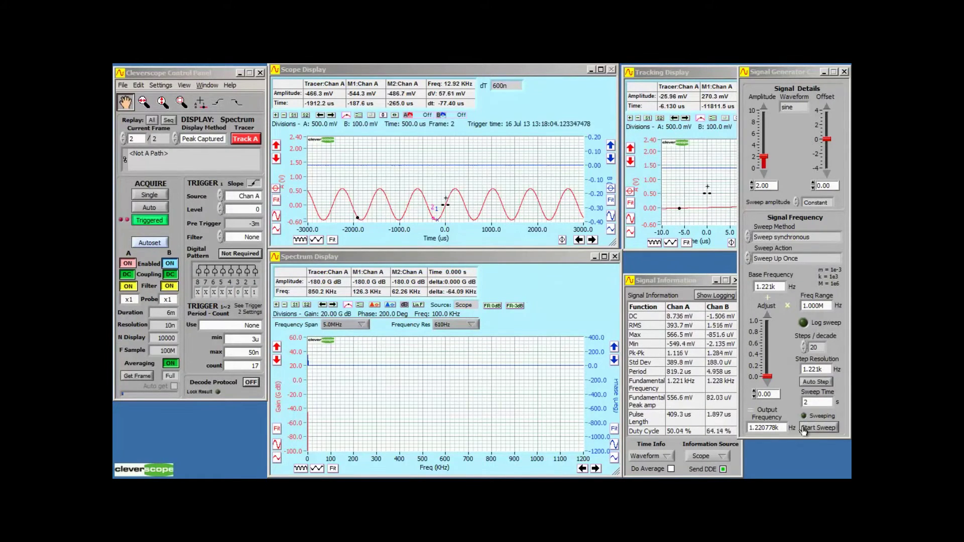
# Run a logarithmic frequency sweep with the spectrum on a log frequency axis.
pyautogui.click(819, 428)
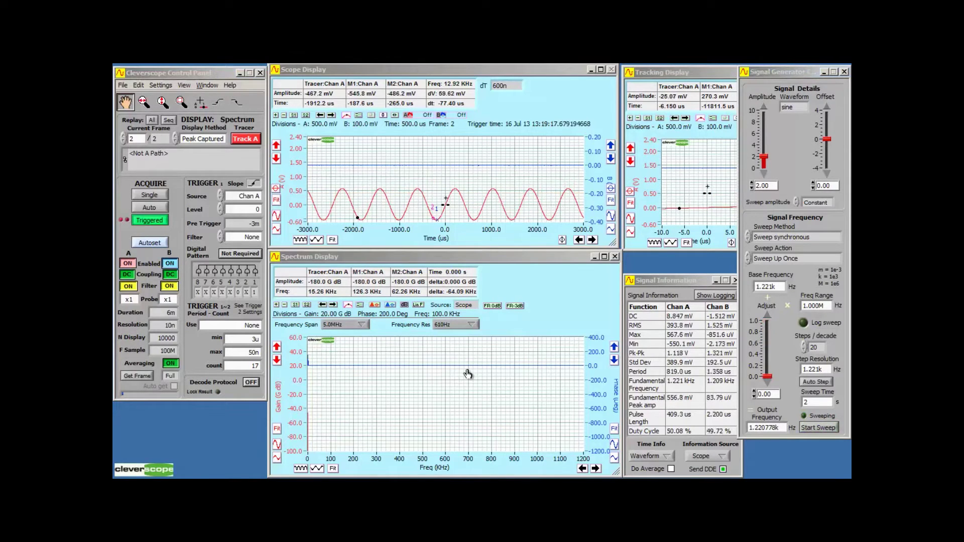
pyautogui.click(417, 306)
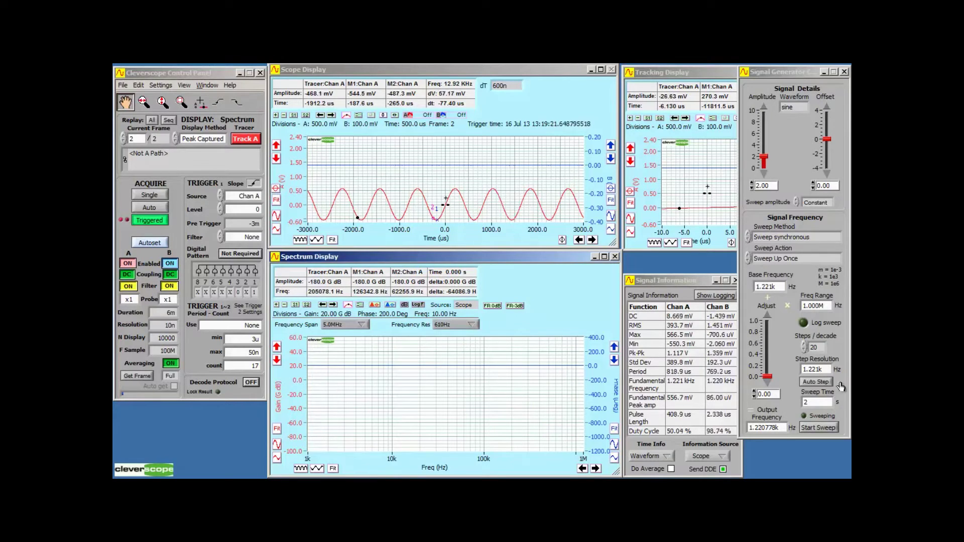
pyautogui.click(803, 323)
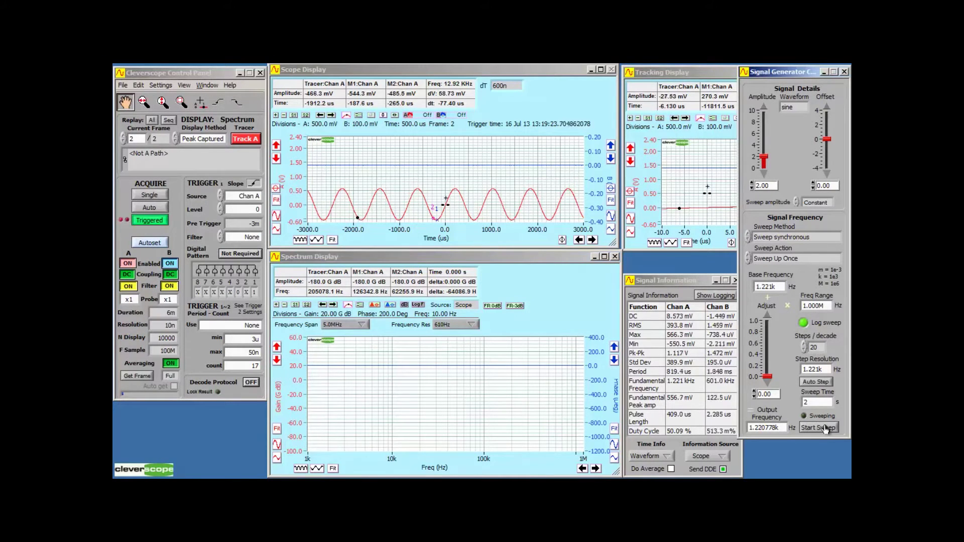
pyautogui.click(818, 428)
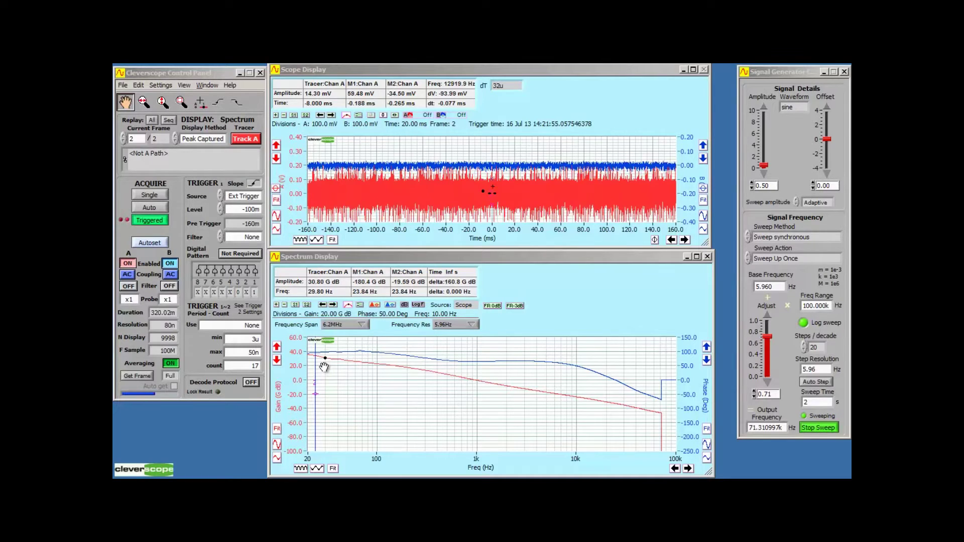
# Normalise the frequency response to 0 dB.
pyautogui.click(491, 306)
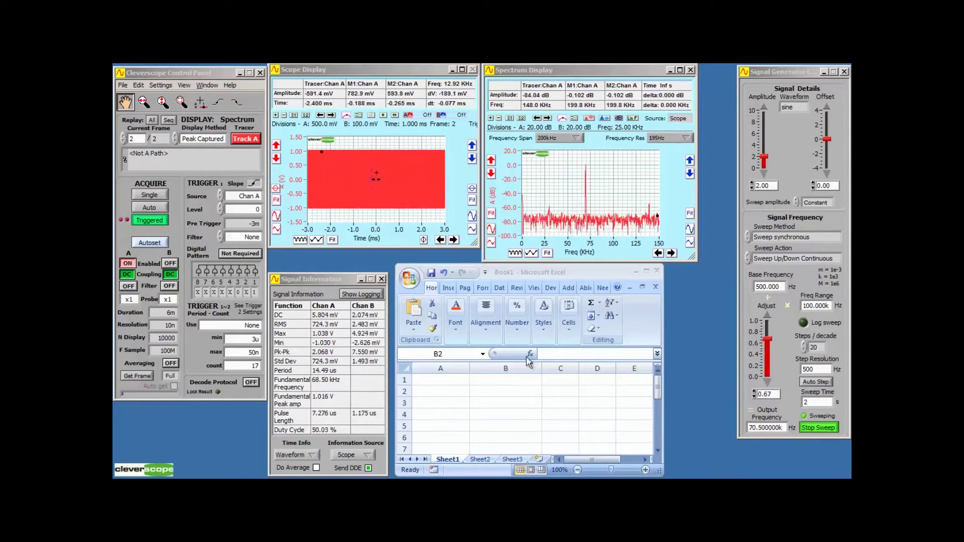
# Copy the =Cscope|Info!A_Freq link from Help > About DDE links.
pyautogui.click(230, 84)
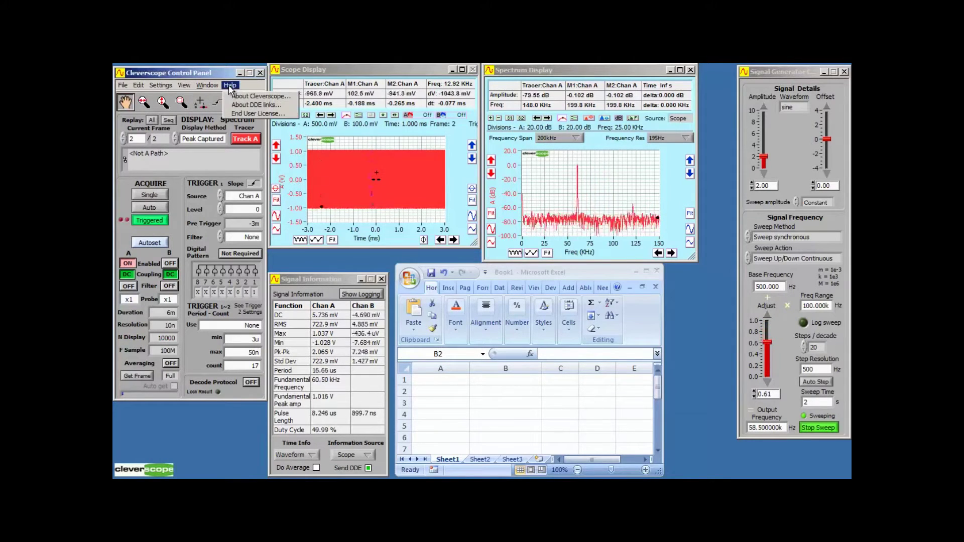
pyautogui.click(254, 105)
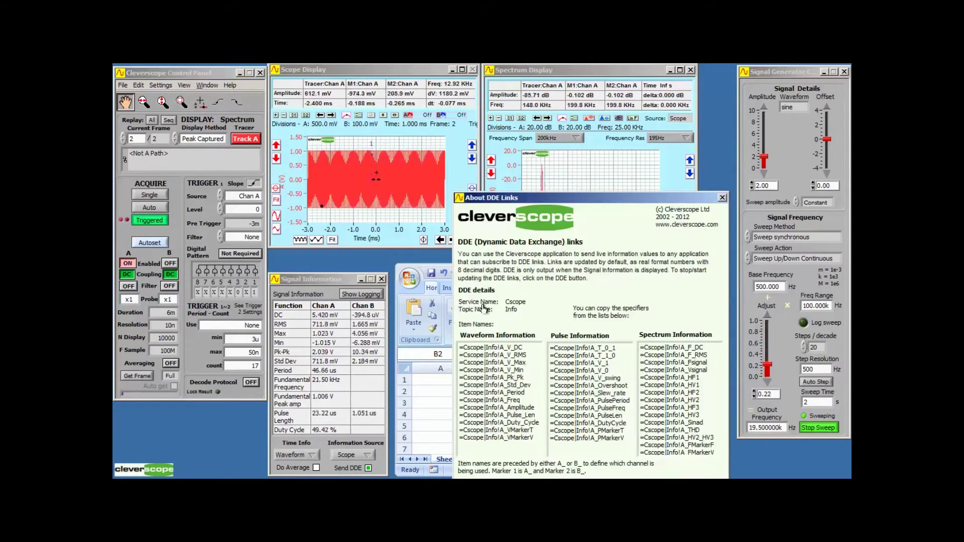
pyautogui.doubleClick(515, 400)
pyautogui.hotkey('ctrl', 'c')
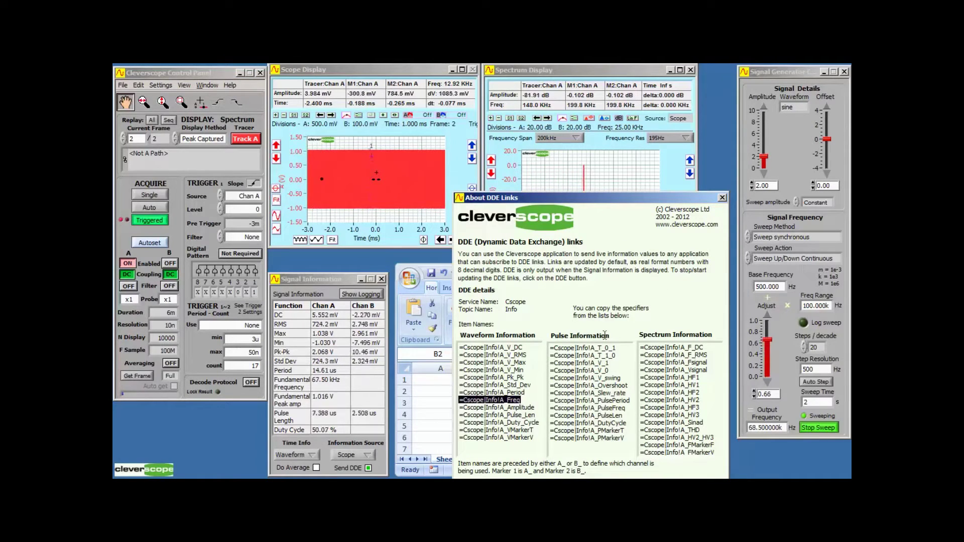
pyautogui.click(721, 197)
# Paste the Chan A frequency link into Excel cell B2, then show Cleverscope's signal logging settings.
pyautogui.click(497, 389)
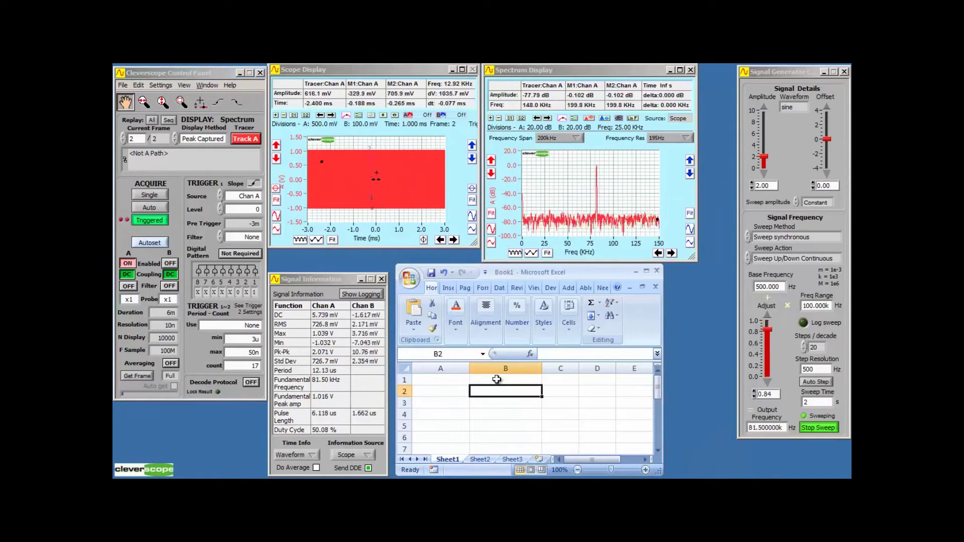
pyautogui.hotkey('ctrl', 'v')
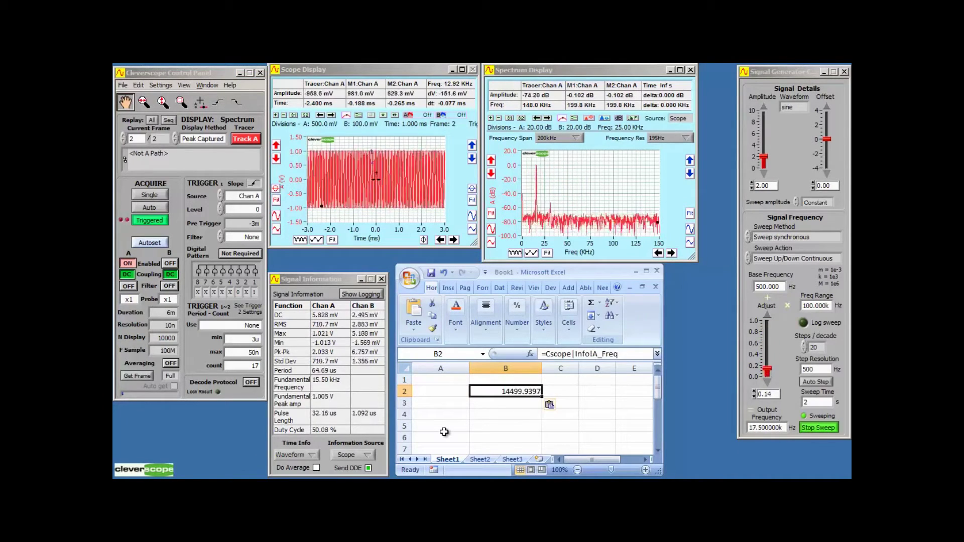
pyautogui.click(316, 355)
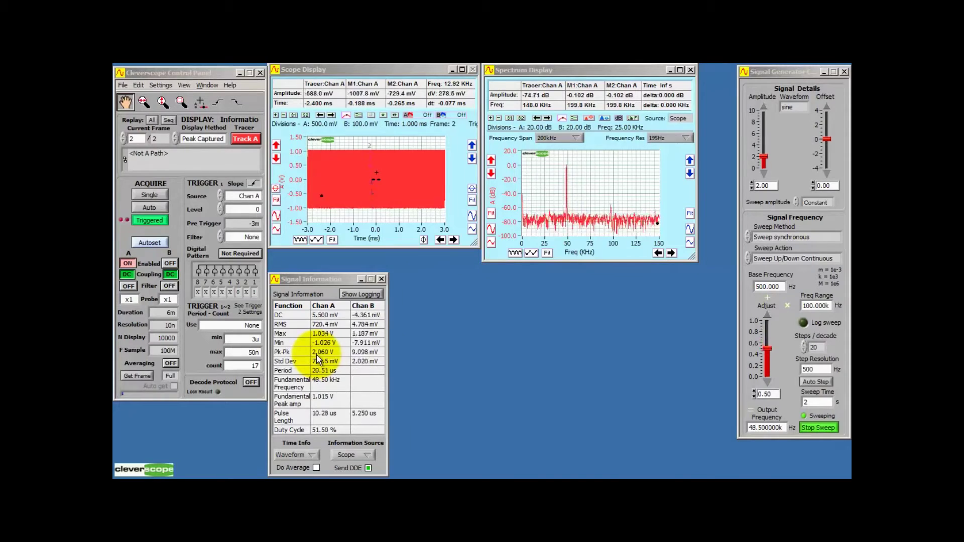
pyautogui.click(352, 294)
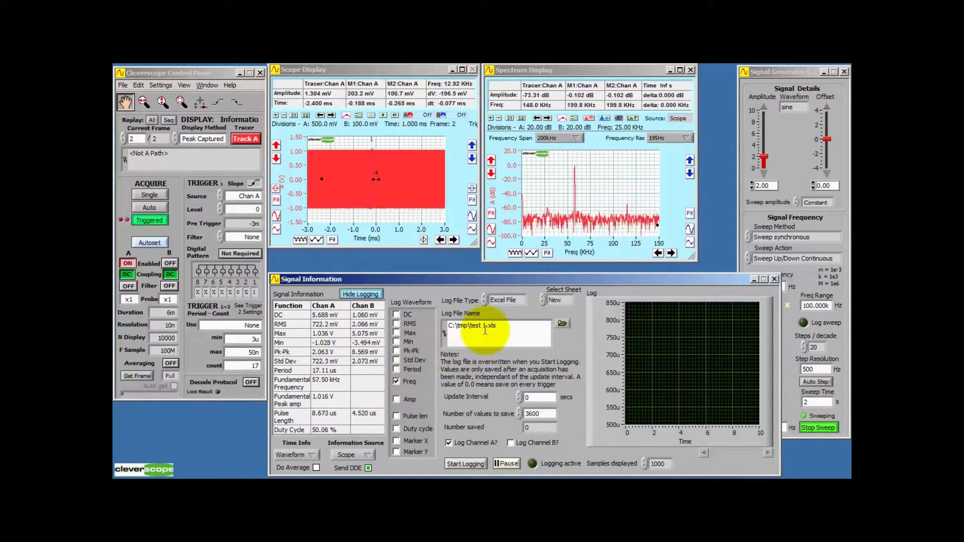
# Start logging Chan A frequency to test 1.xls and make the workbook window taller.
pyautogui.click(464, 463)
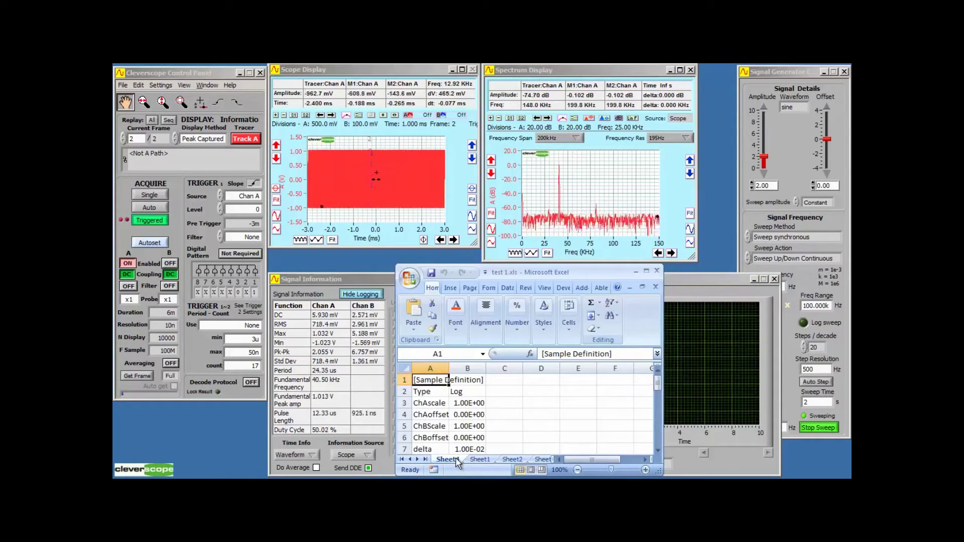
pyautogui.moveTo(657, 381); pyautogui.dragTo(657, 435)
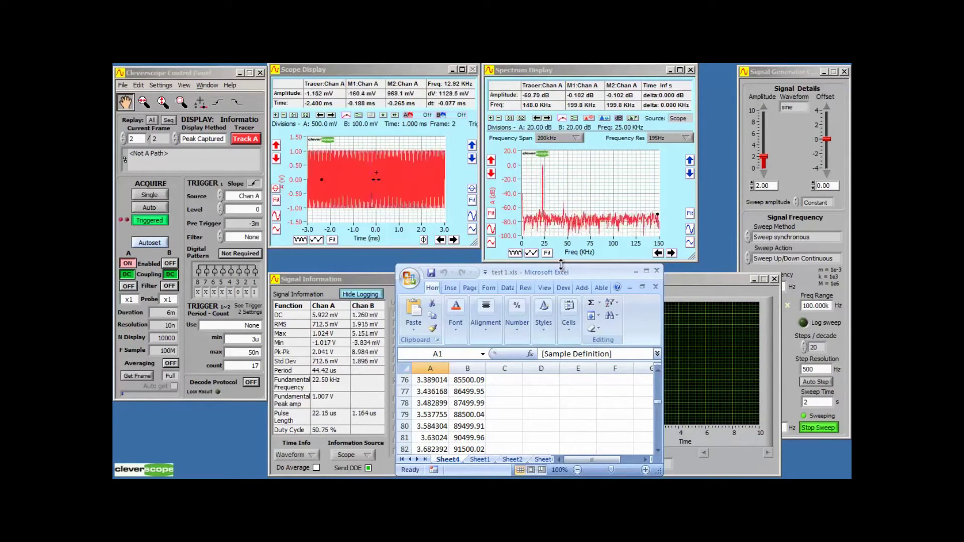
pyautogui.moveTo(562, 272); pyautogui.dragTo(599, 95)
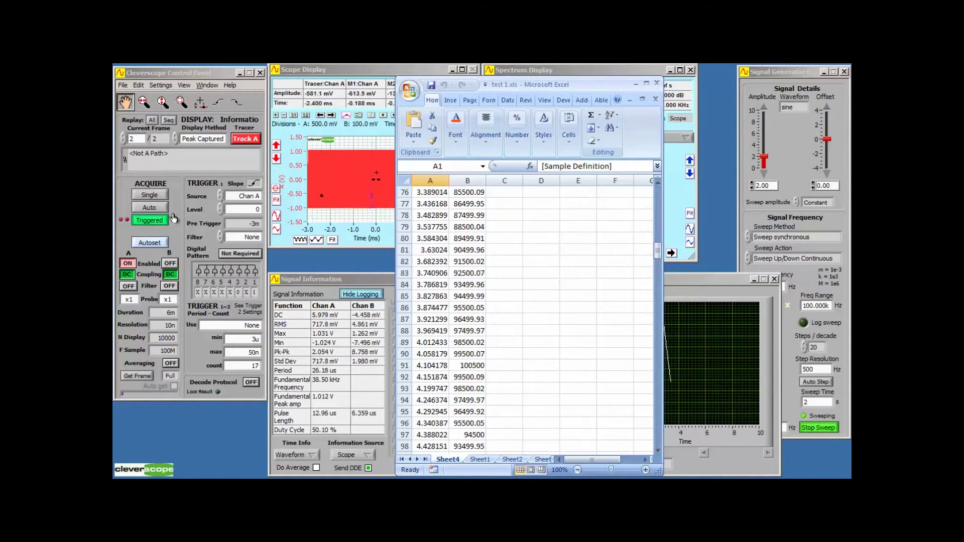
# Check logging progress, then select the logged time and frequency data A11:B370.
pyautogui.click(571, 282)
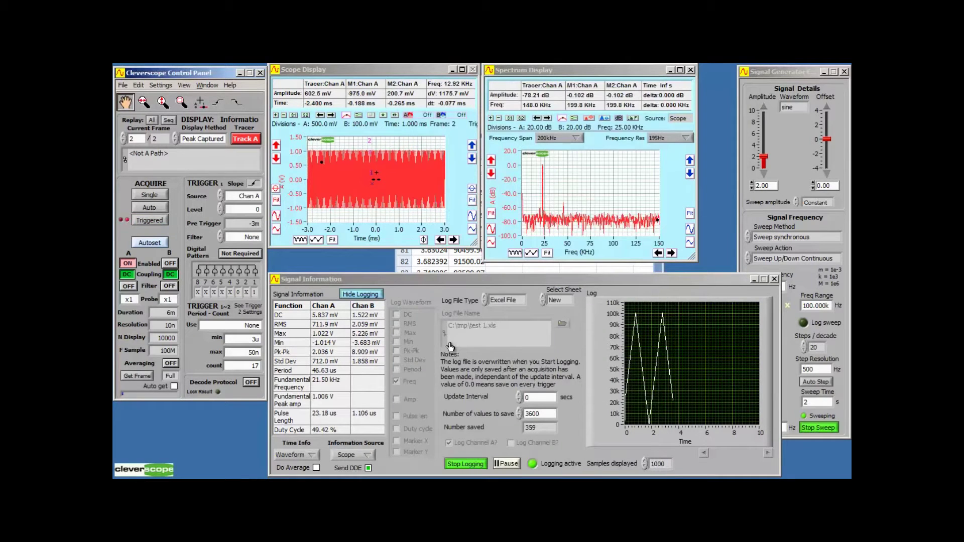
pyautogui.click(413, 261)
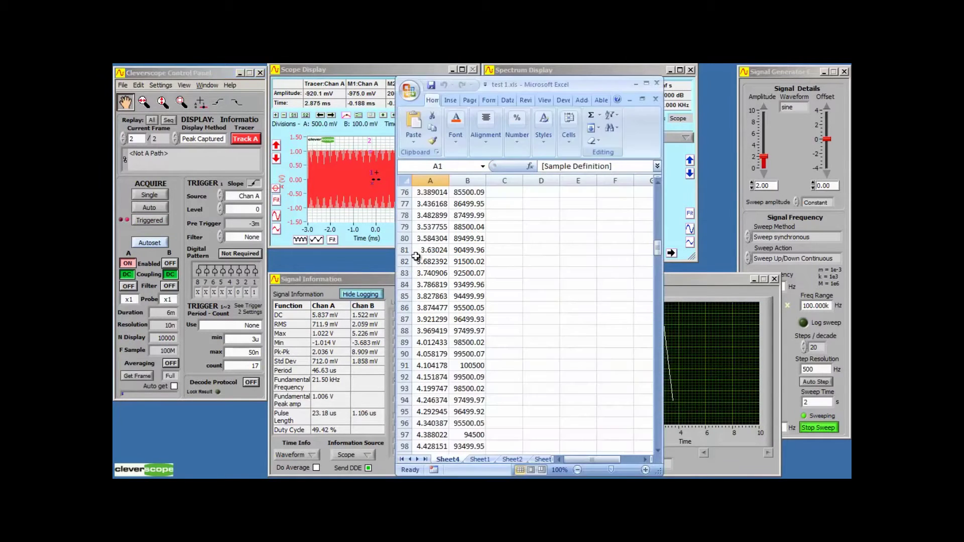
pyautogui.moveTo(657, 249); pyautogui.dragTo(657, 192)
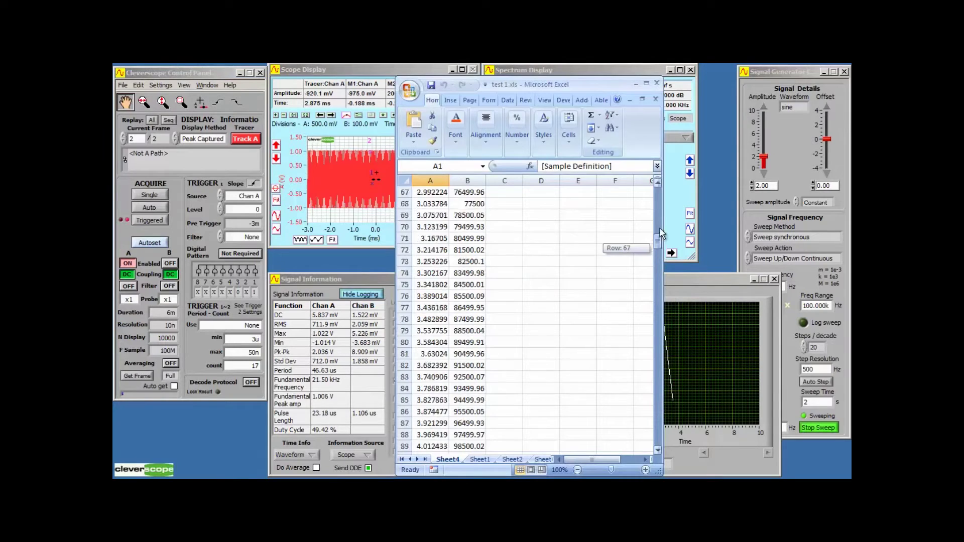
pyautogui.click(424, 305)
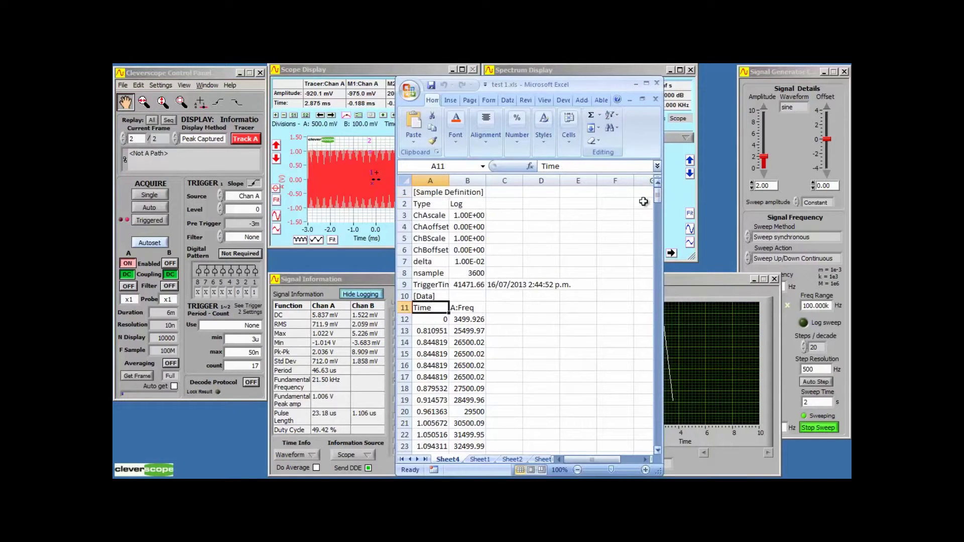
pyautogui.moveTo(658, 195); pyautogui.dragTo(658, 448)
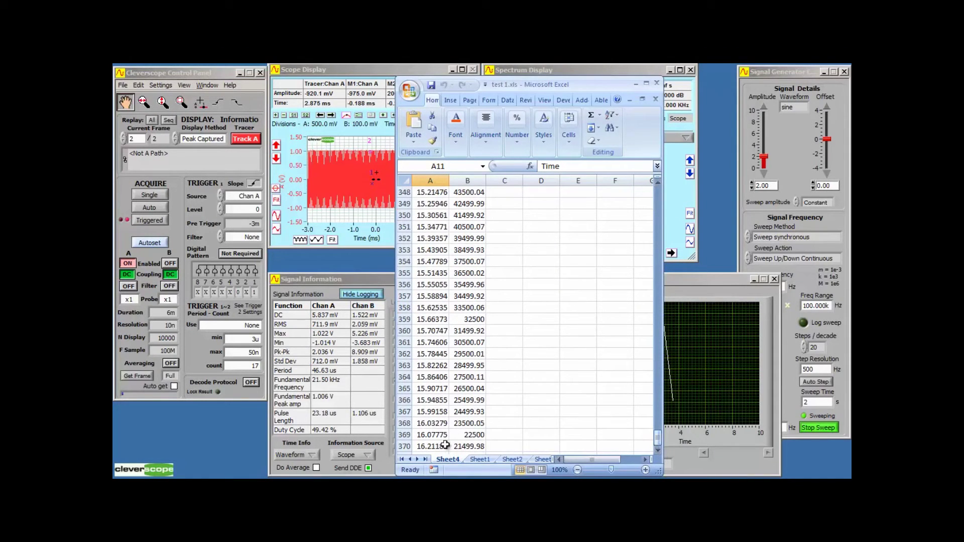
pyautogui.keyDown('shift'); pyautogui.click(470, 446); pyautogui.keyUp('shift')
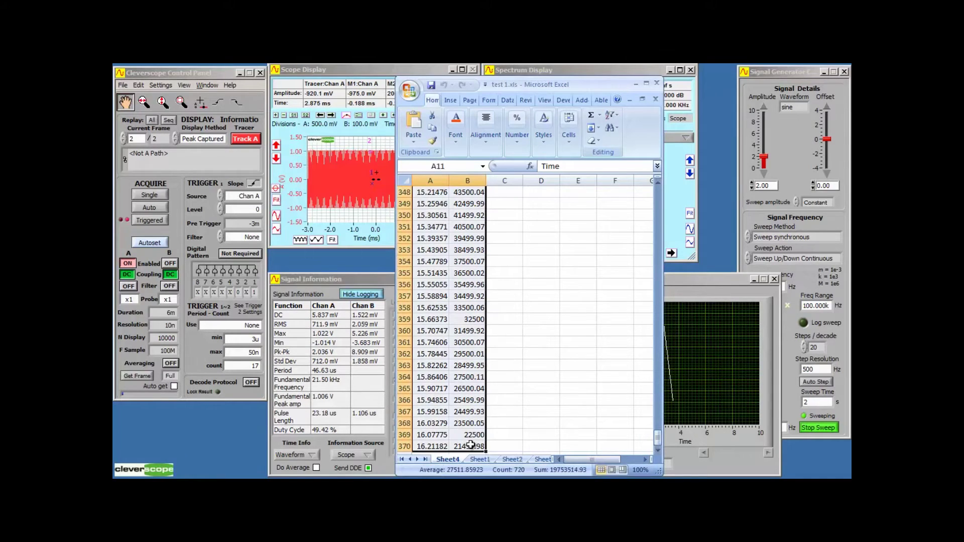
# Insert a scatter chart with straight lines of the data and move Excel aside.
pyautogui.click(450, 101)
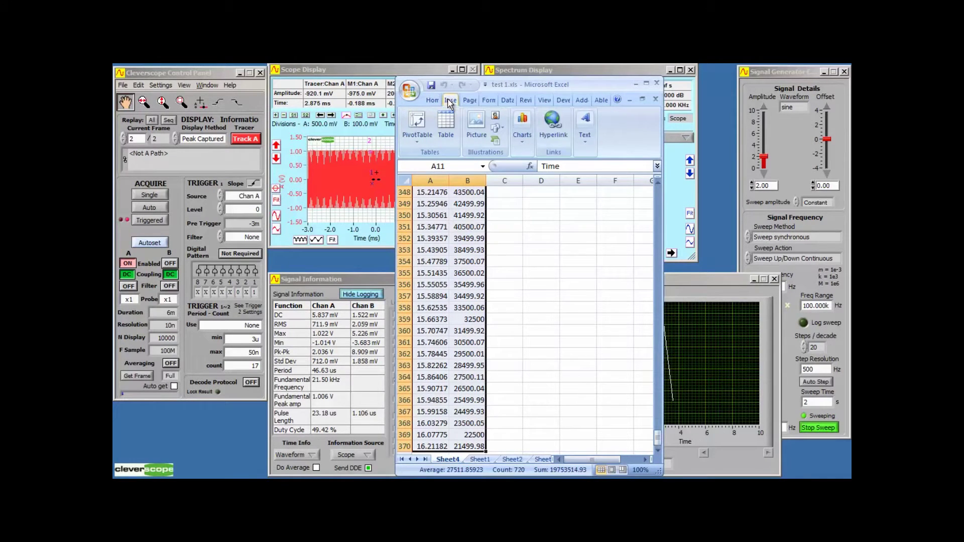
pyautogui.click(524, 128)
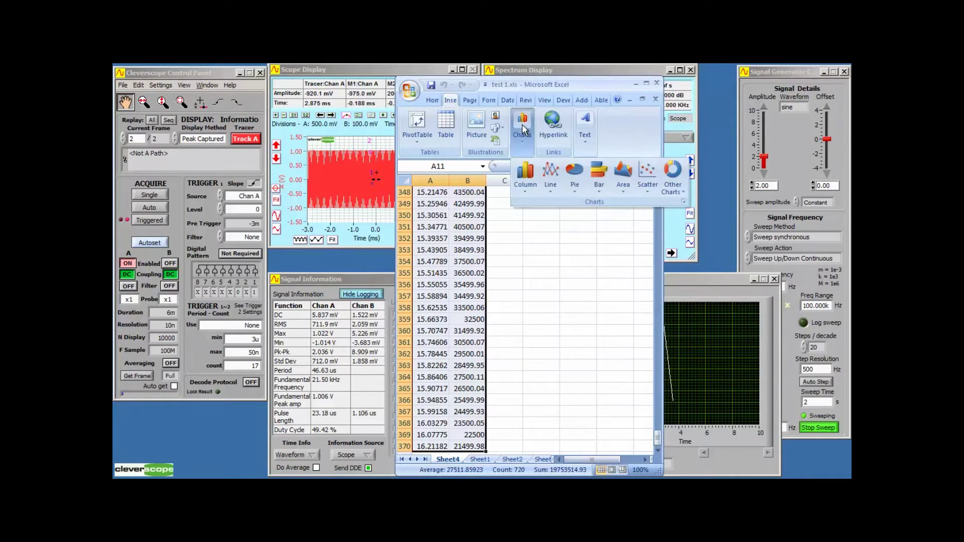
pyautogui.click(647, 174)
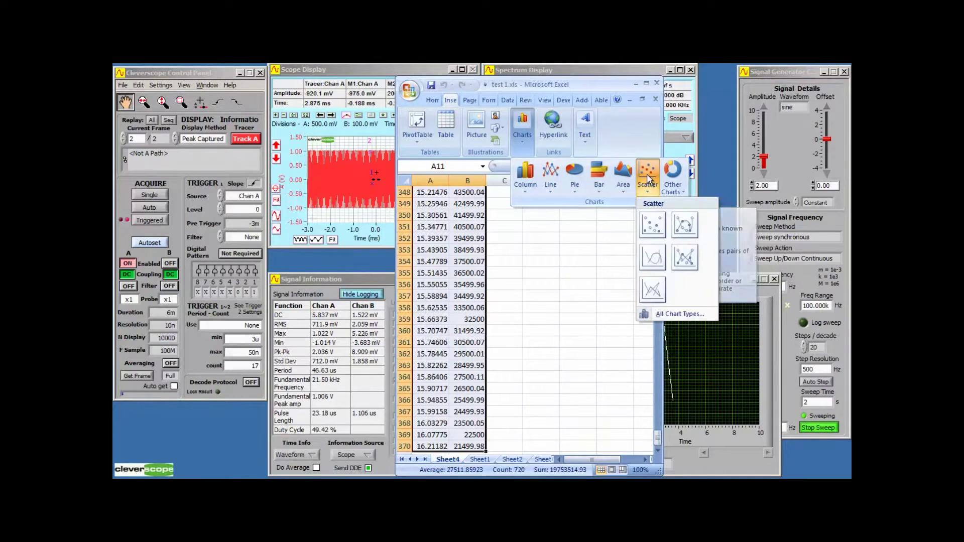
pyautogui.click(653, 257)
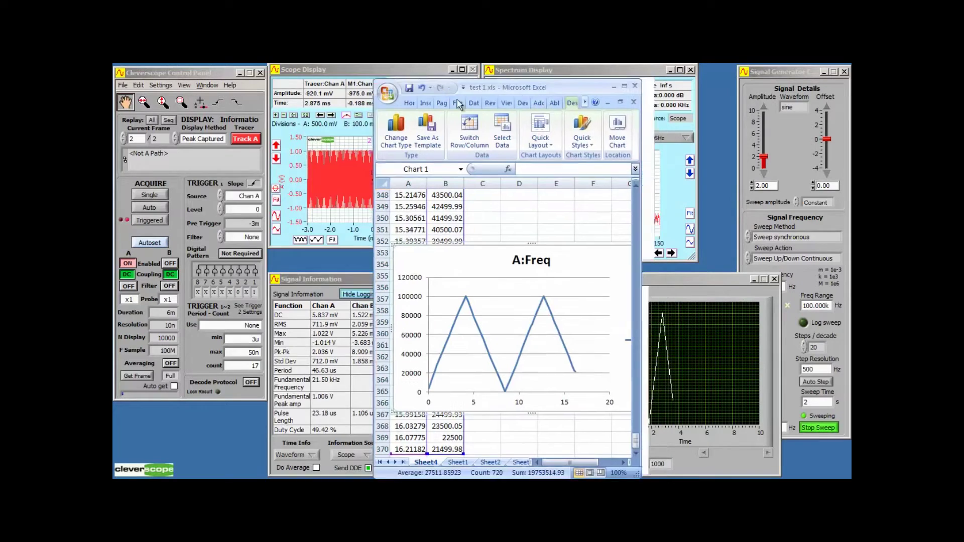
pyautogui.moveTo(560, 88); pyautogui.dragTo(444, 111)
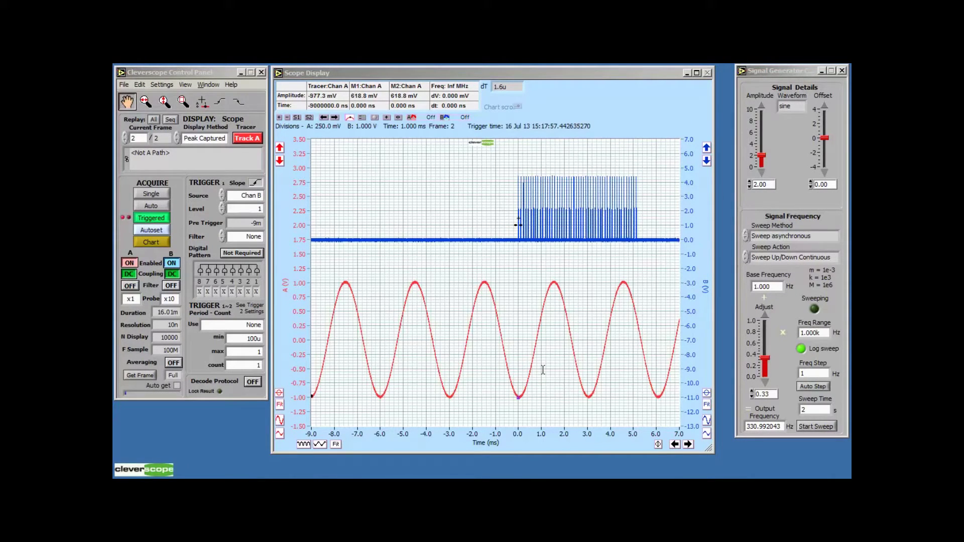
# Centre a Chan B pulse and mark its edges, measuring a 2380.0 ns width.
pyautogui.click(577, 237)
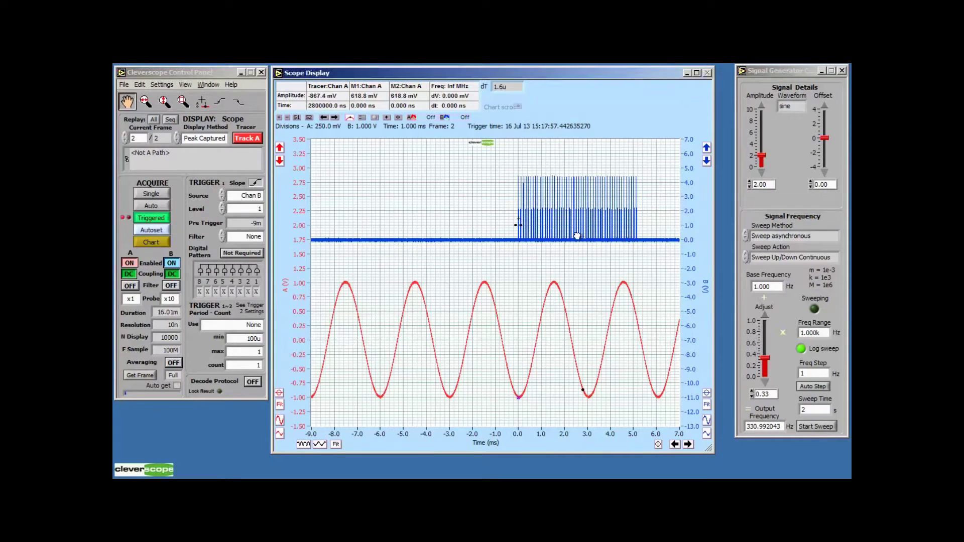
pyautogui.scroll(3, 577, 235)
pyautogui.scroll(2, 577, 233)
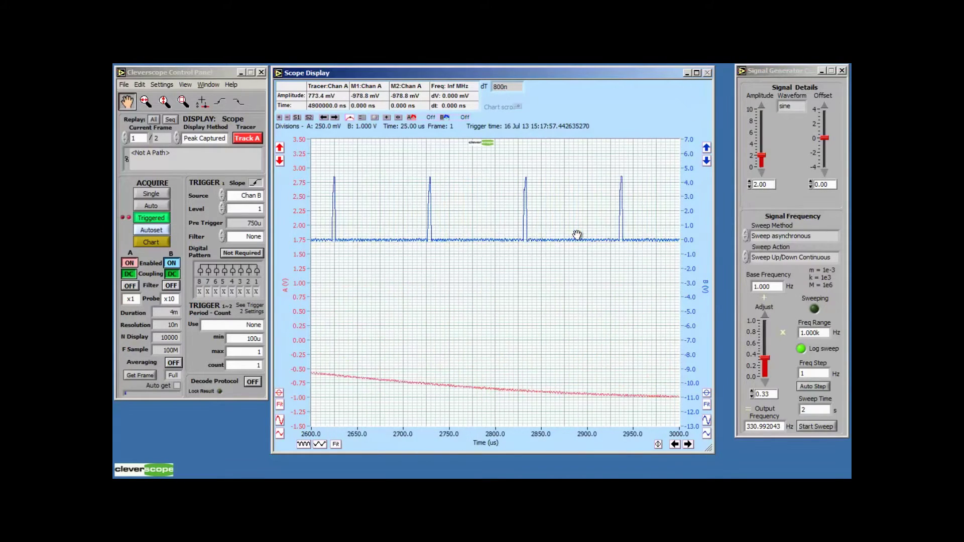
pyautogui.scroll(2, 576, 237)
pyautogui.scroll(2, 600, 227)
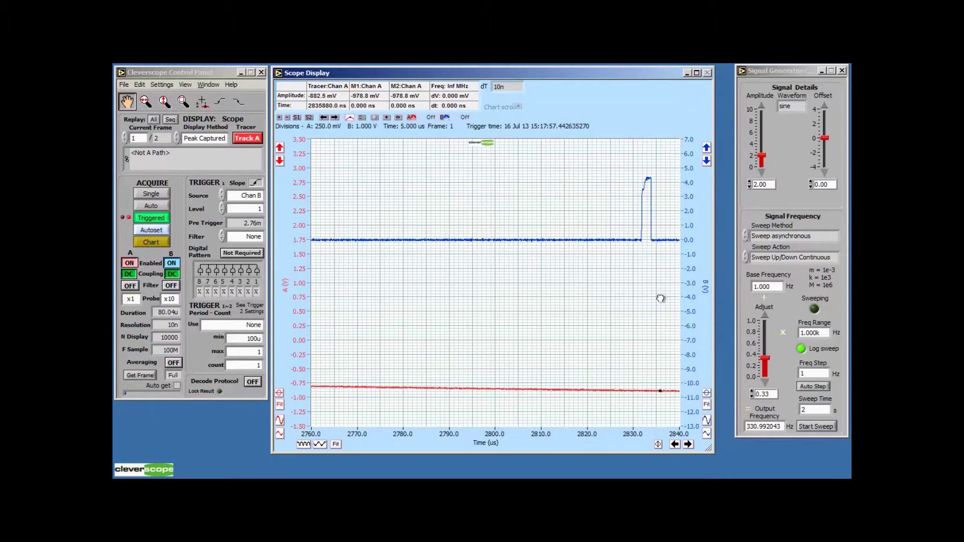
pyautogui.moveTo(646, 288); pyautogui.dragTo(480, 289)
pyautogui.click(476, 254)
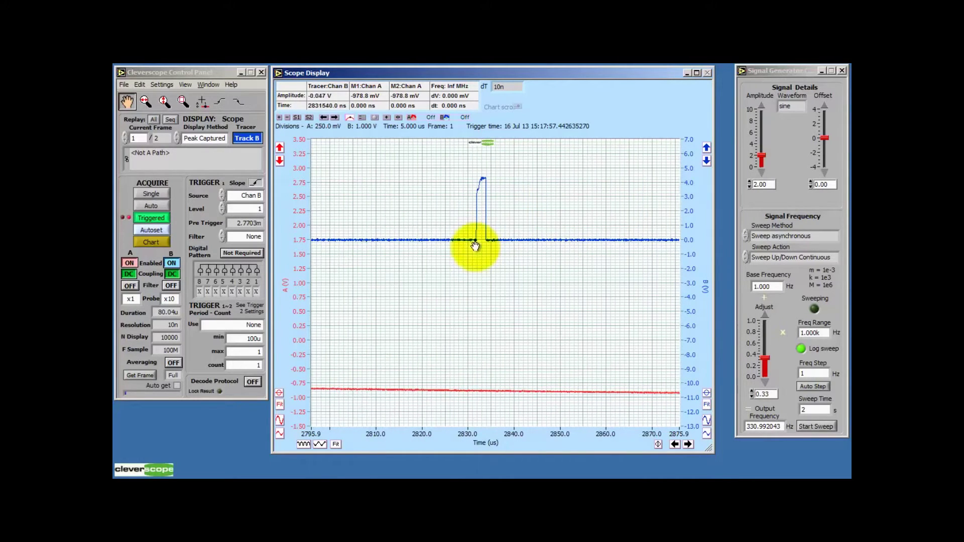
pyautogui.moveTo(476, 252); pyautogui.dragTo(485, 252)
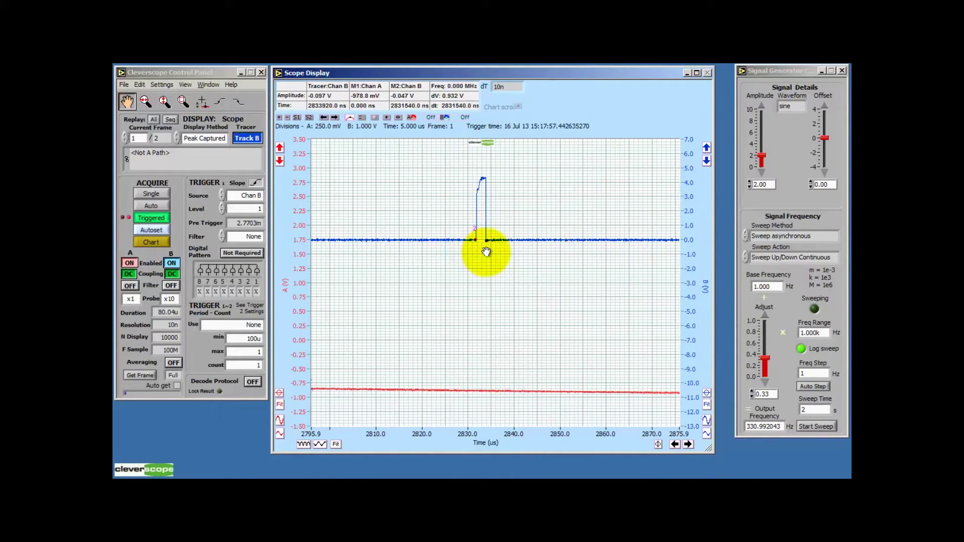
pyautogui.click(487, 252)
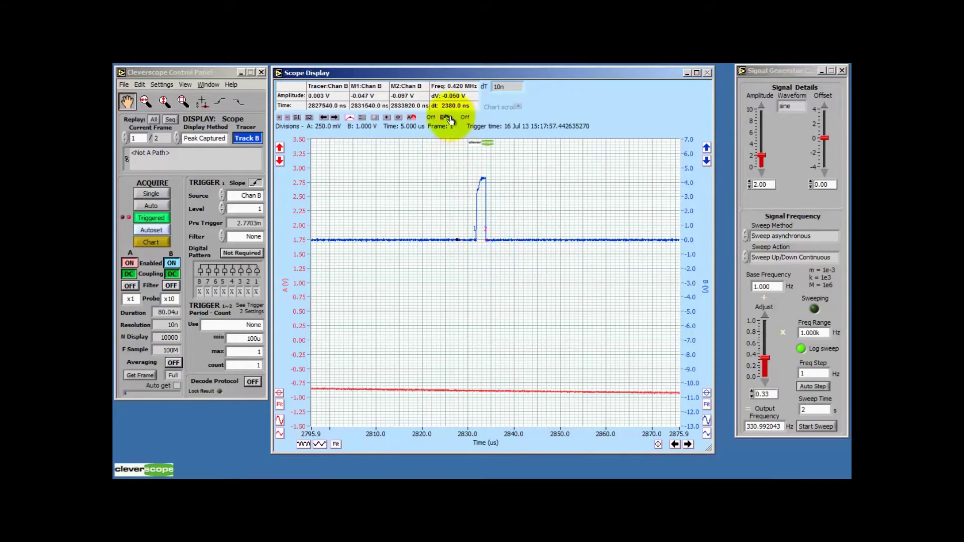
pyautogui.click(435, 231)
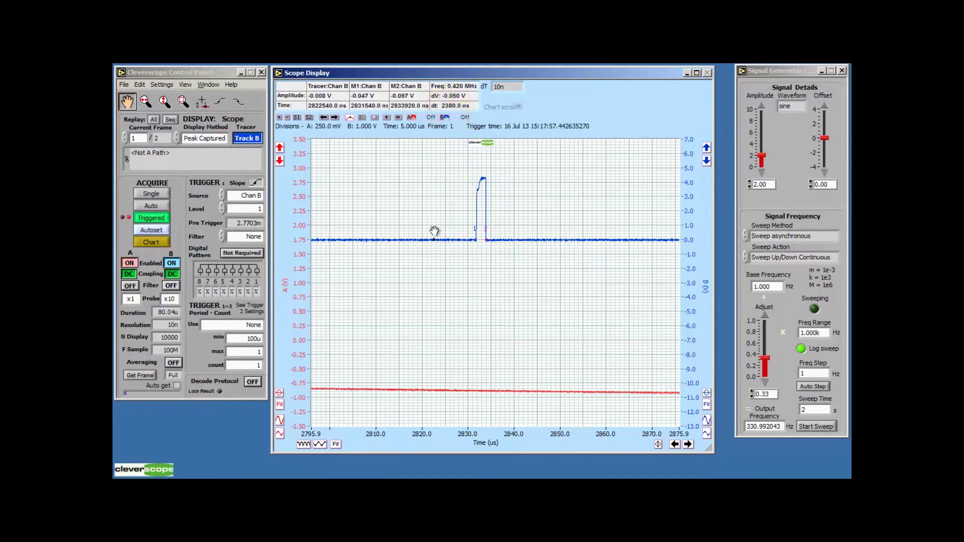
pyautogui.click(303, 445)
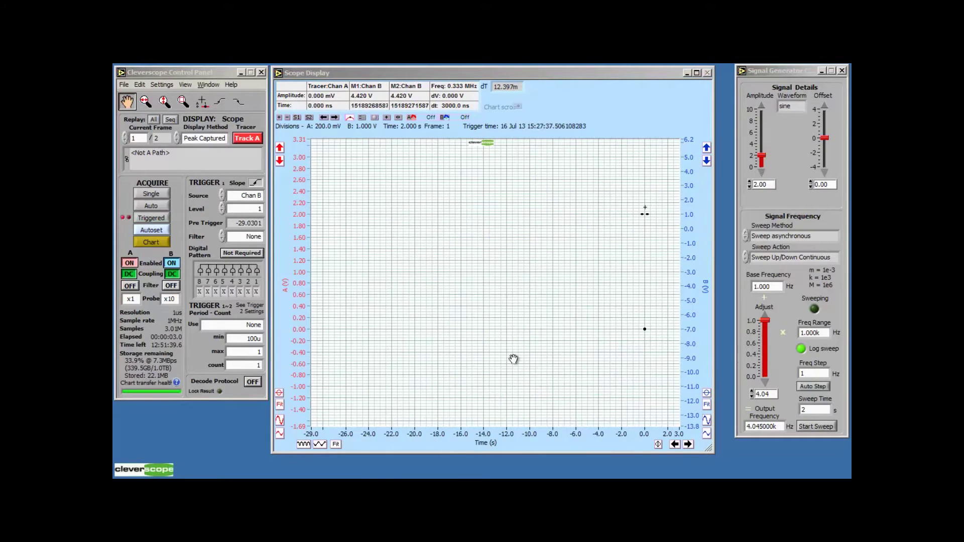
# Start chart recording and the signal generator frequency sweep, recording over 55 seconds.
pyautogui.click(150, 243)
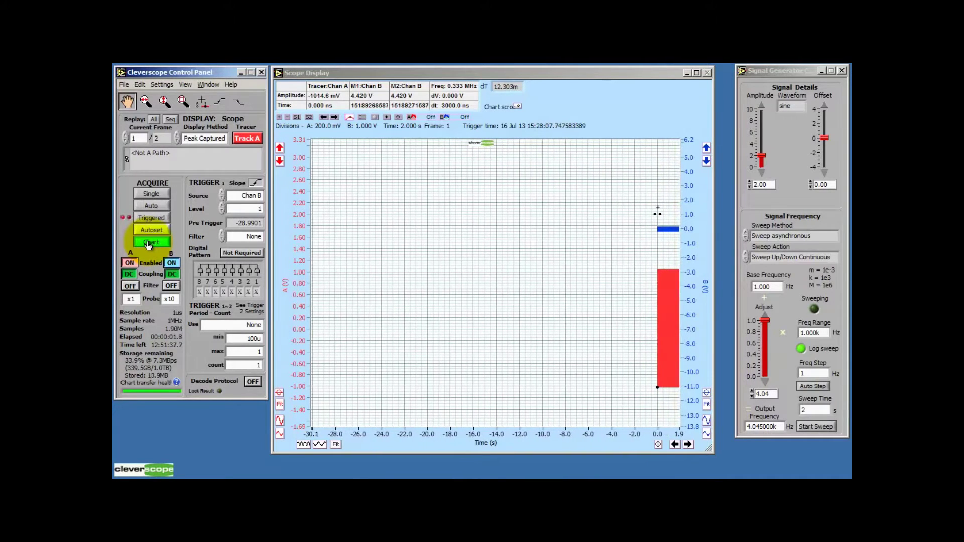
pyautogui.click(816, 426)
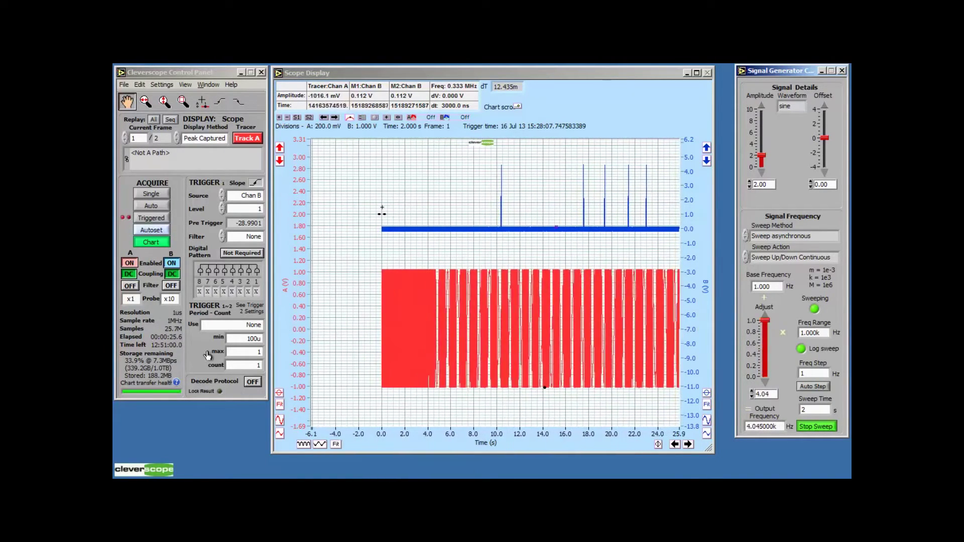
pyautogui.click(173, 316)
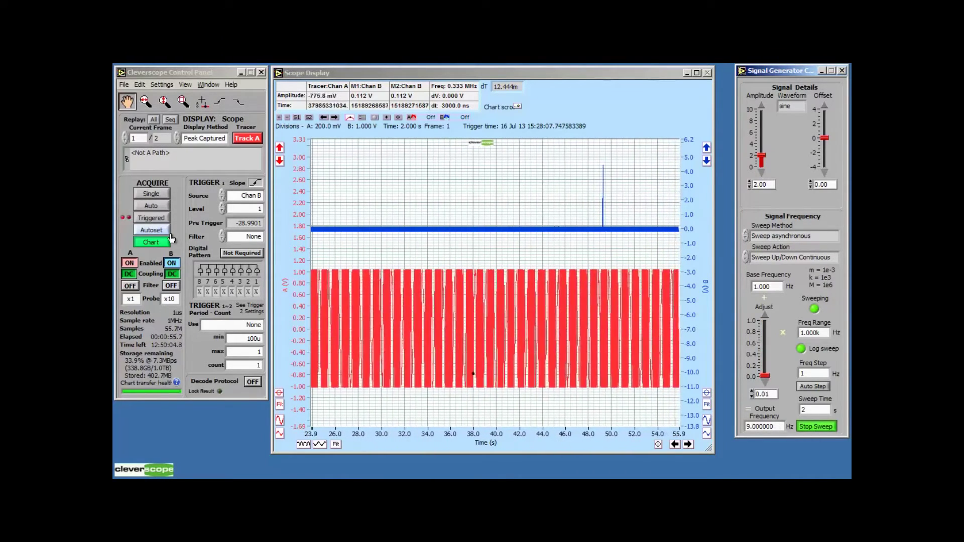
# Stop charting, dismiss the session-ended notice, and put the tracer on Channel B.
pyautogui.click(150, 242)
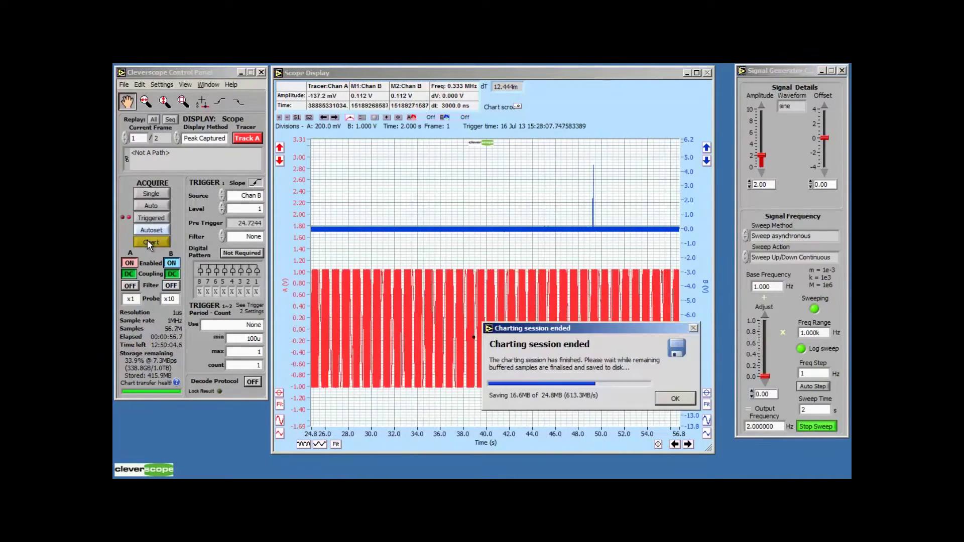
pyautogui.click(678, 399)
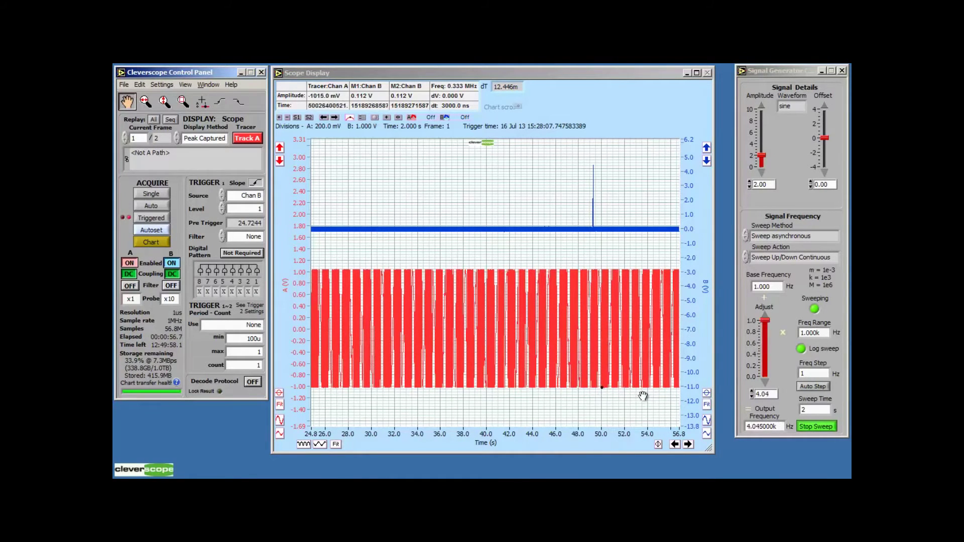
pyautogui.click(578, 266)
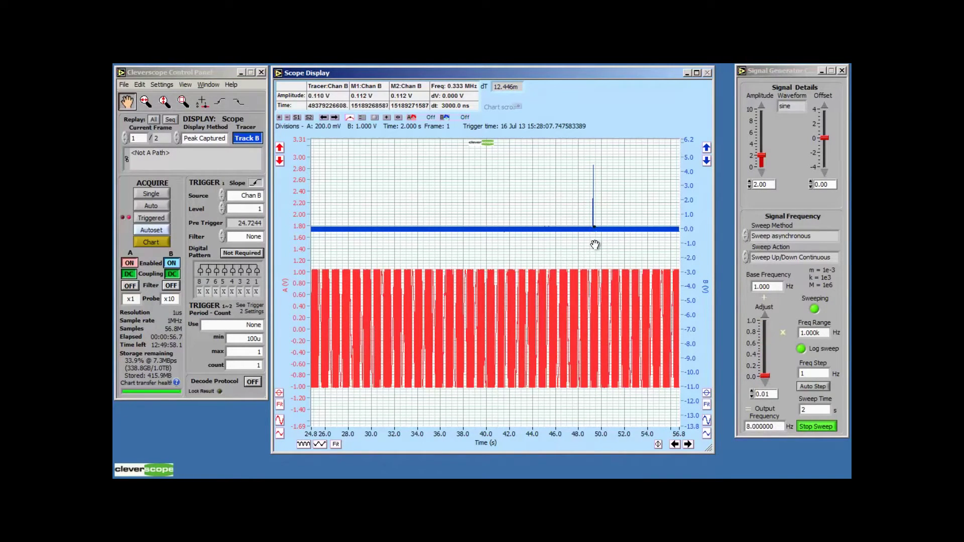
pyautogui.scroll(5, 595, 245)
pyautogui.scroll(3, 595, 245)
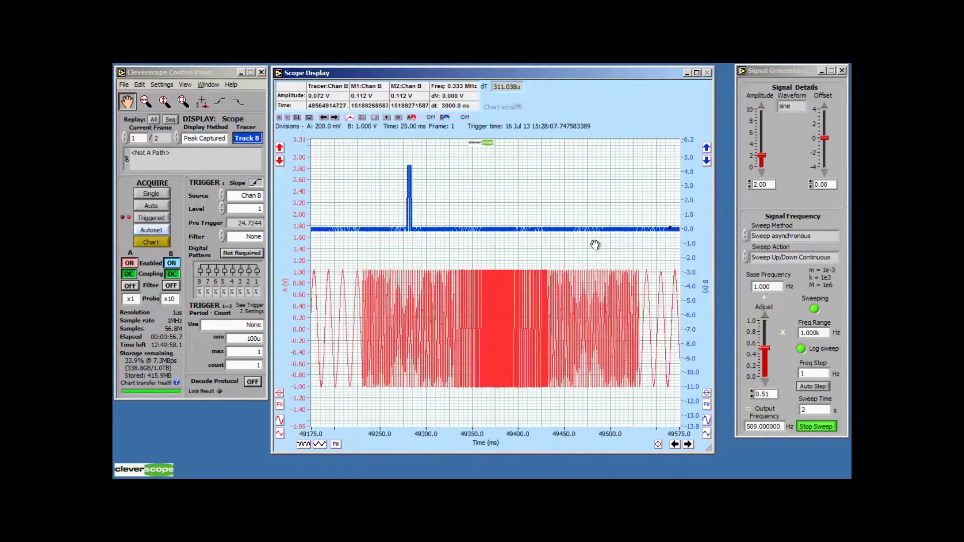
pyautogui.scroll(1, 595, 245)
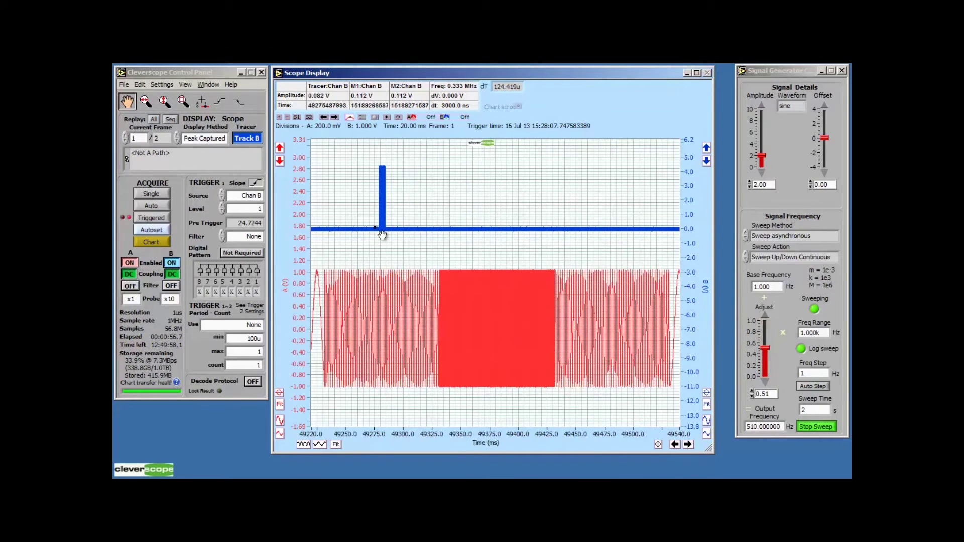
pyautogui.scroll(2, 382, 235)
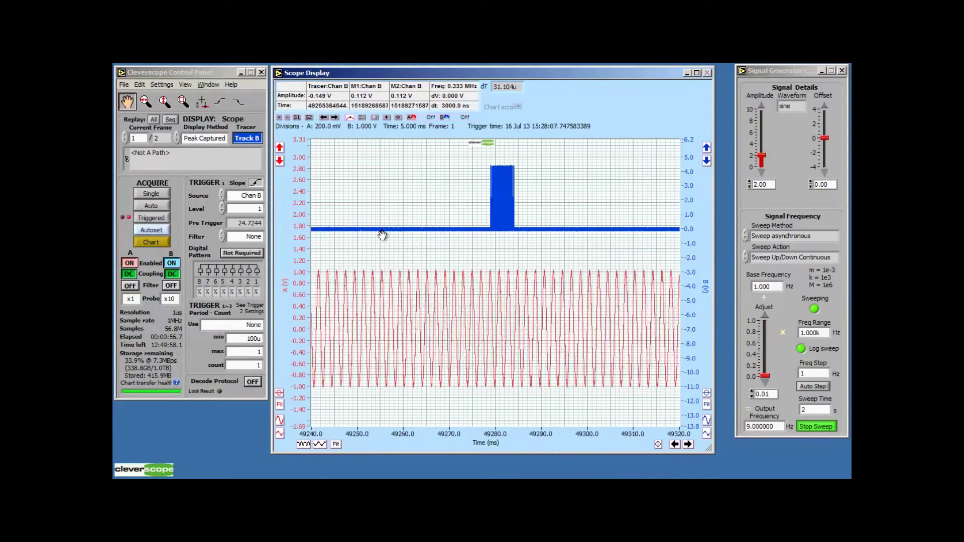
pyautogui.scroll(1, 382, 235)
pyautogui.scroll(1, 381, 235)
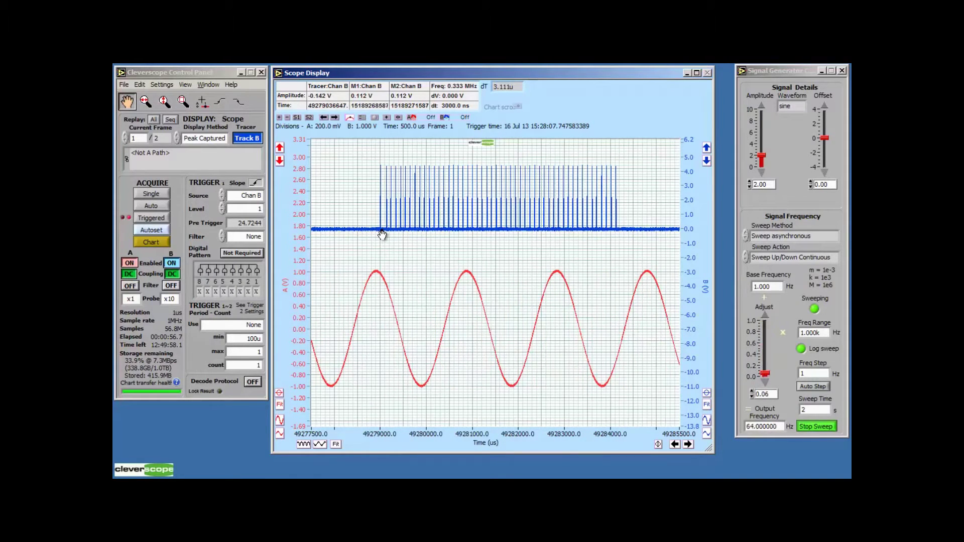
pyautogui.scroll(-1, 382, 235)
pyautogui.scroll(-1, 382, 235)
pyautogui.scroll(-2, 382, 235)
pyautogui.scroll(-2, 382, 235)
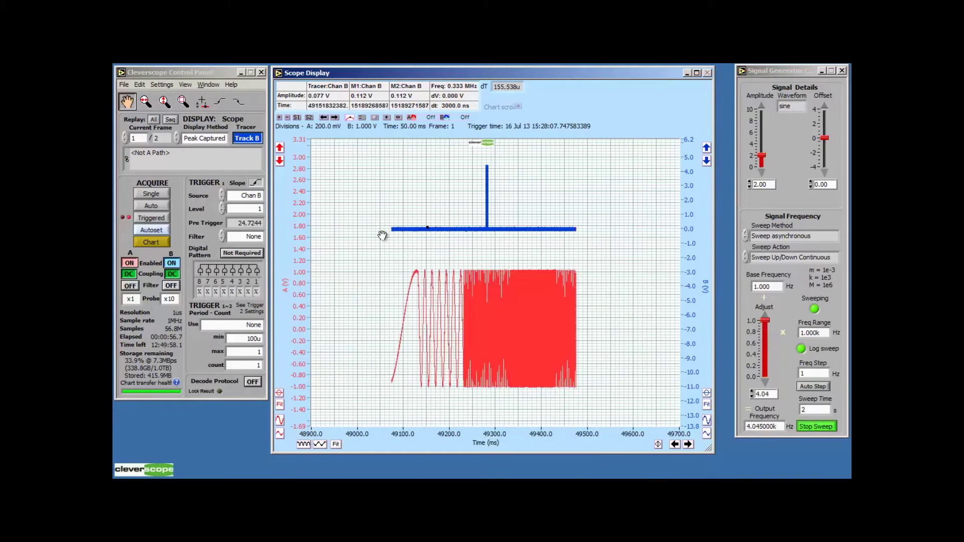
pyautogui.scroll(-2, 382, 235)
pyautogui.scroll(-1, 381, 235)
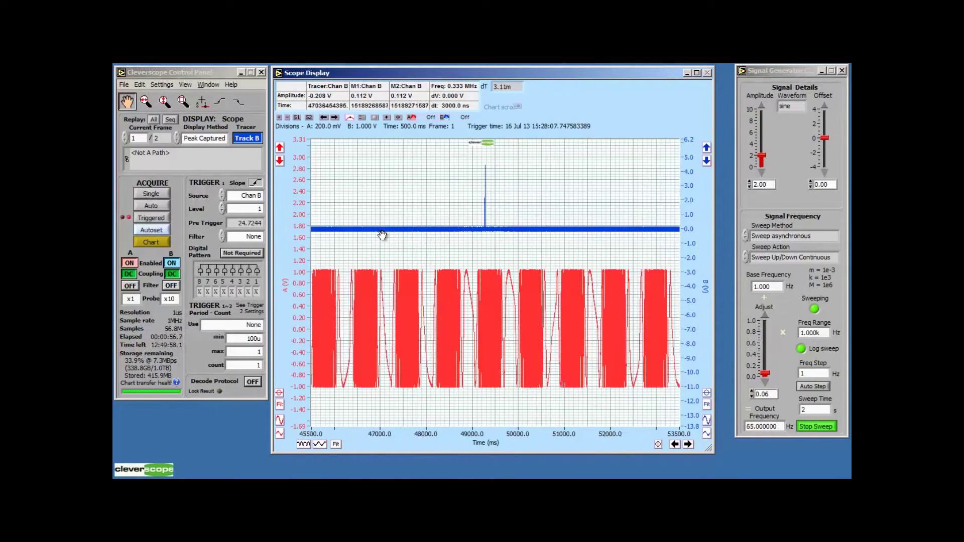
pyautogui.scroll(-1, 381, 235)
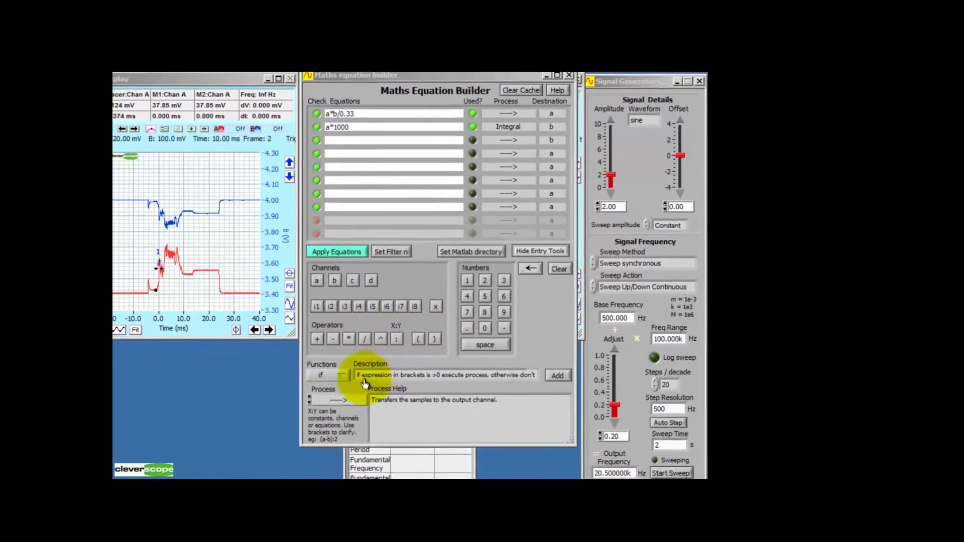
# Browse the equation builder's Functions and Process dropdown lists.
pyautogui.click(356, 338)
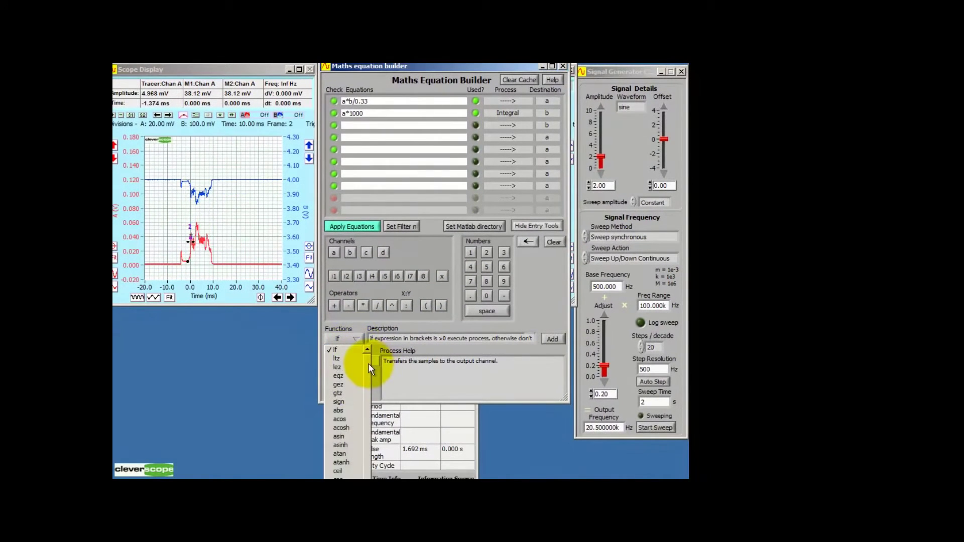
pyautogui.click(409, 250)
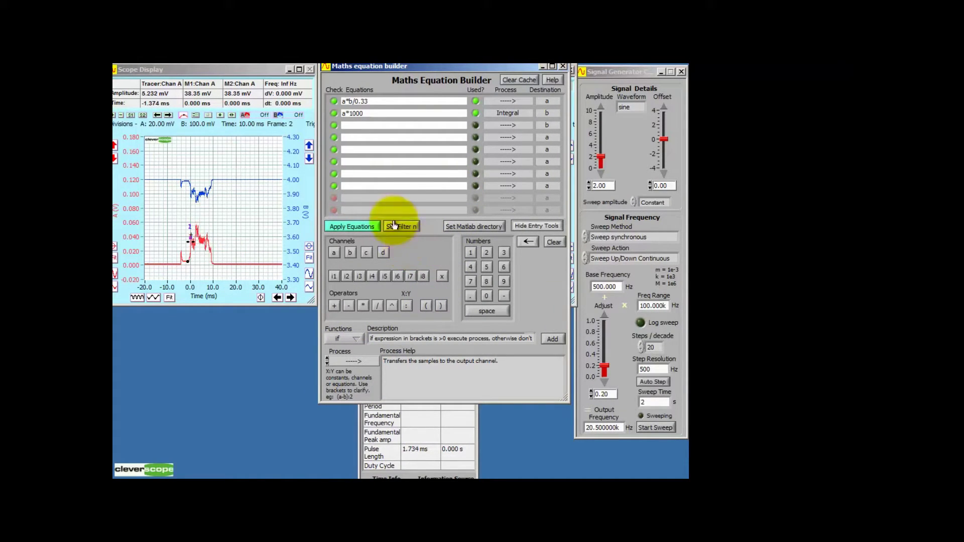
pyautogui.click(501, 101)
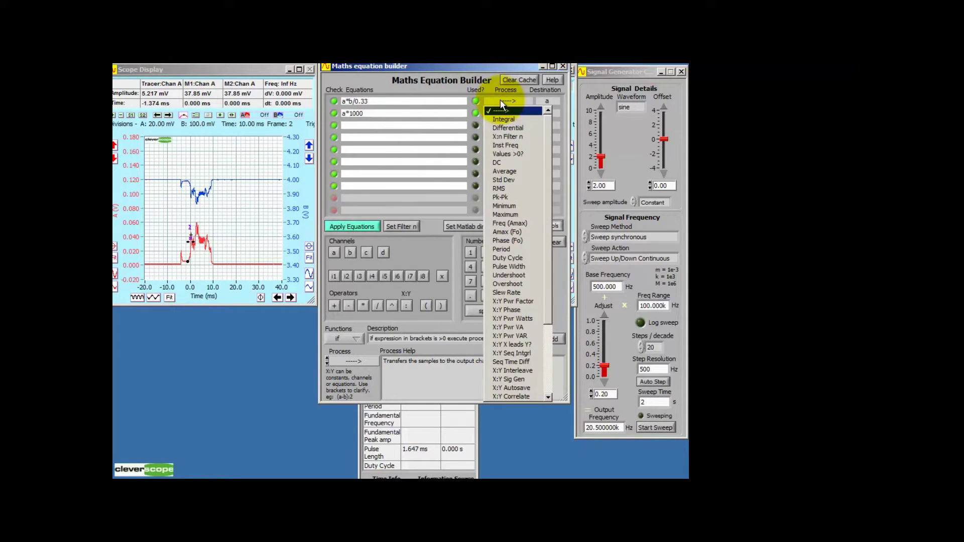
pyautogui.moveTo(545, 137); pyautogui.dragTo(545, 265)
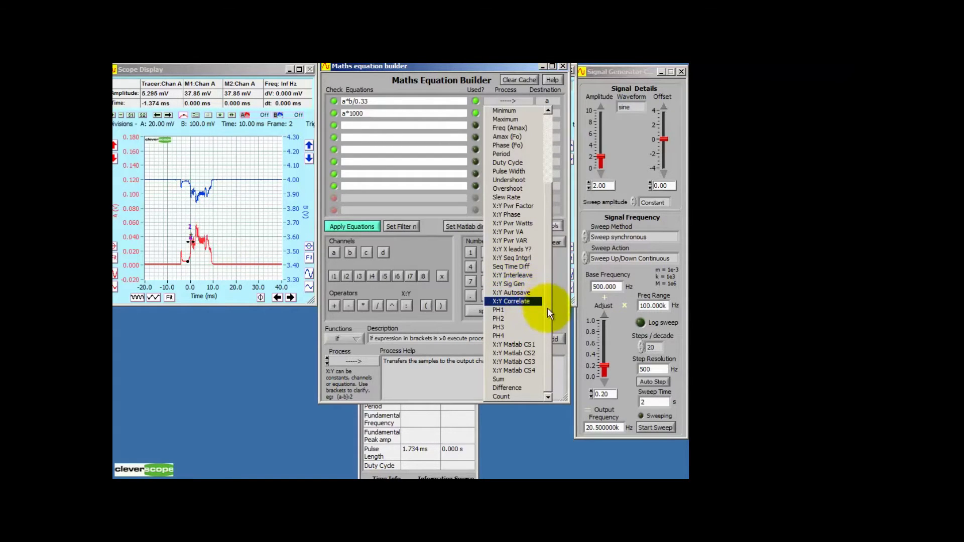
pyautogui.moveTo(548, 308); pyautogui.dragTo(548, 236)
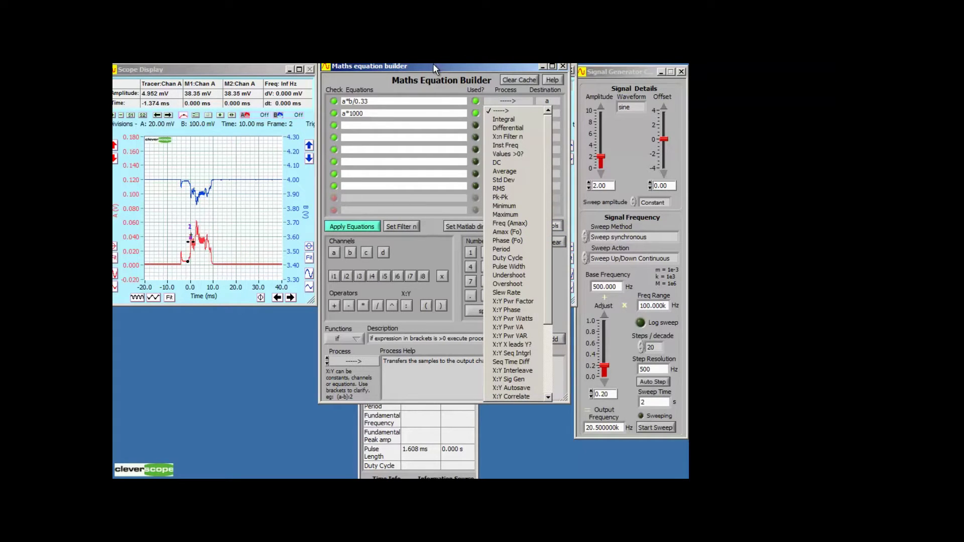
# Close the process list unchanged, hide the entry tools, and move the builder lower left.
pyautogui.press('Down')
pyautogui.press('Return')
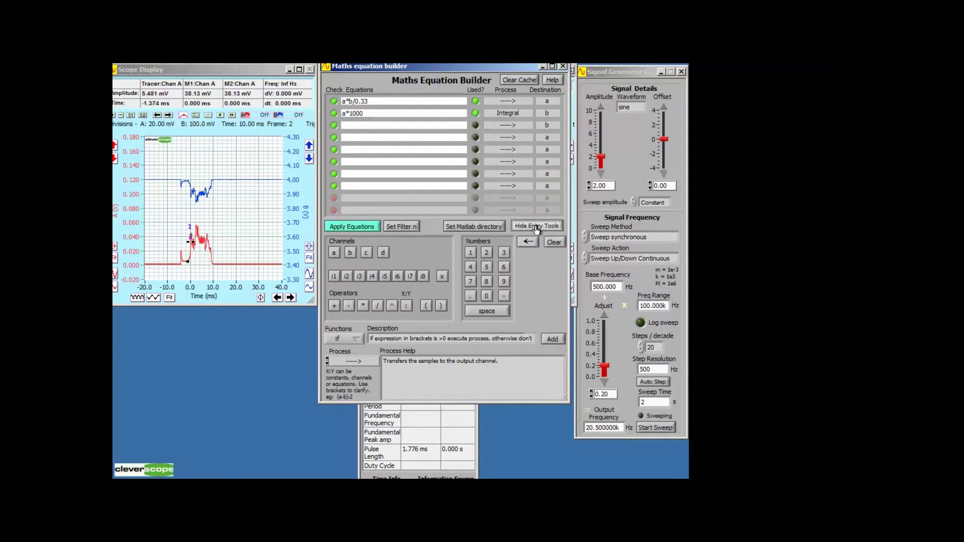
pyautogui.click(537, 228)
pyautogui.moveTo(481, 66)
pyautogui.mouseDown()
pyautogui.moveTo(286, 324)
pyautogui.moveTo(270, 317)
pyautogui.mouseUp()
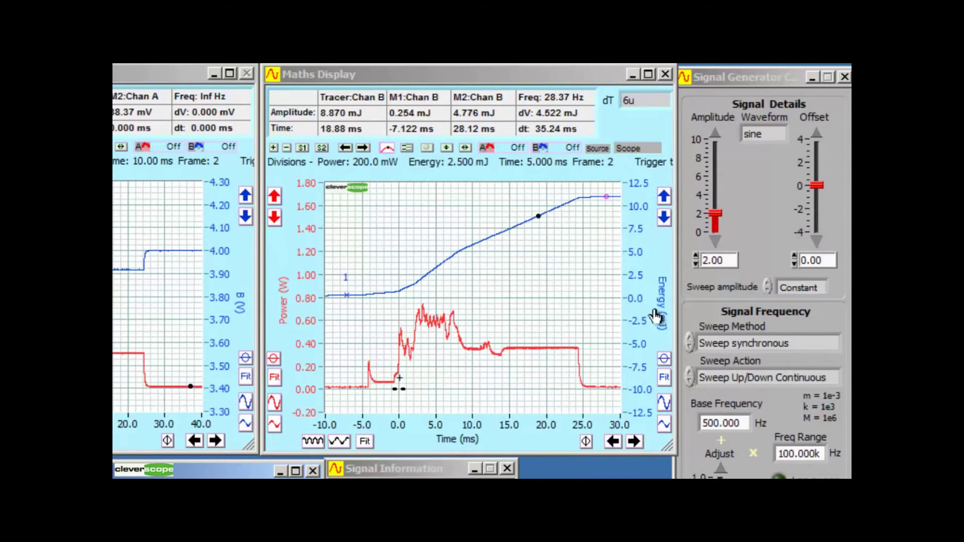
# Read energy tracer values at about 20 ms and the trace's end, then expand Signal Information.
pyautogui.click(546, 309)
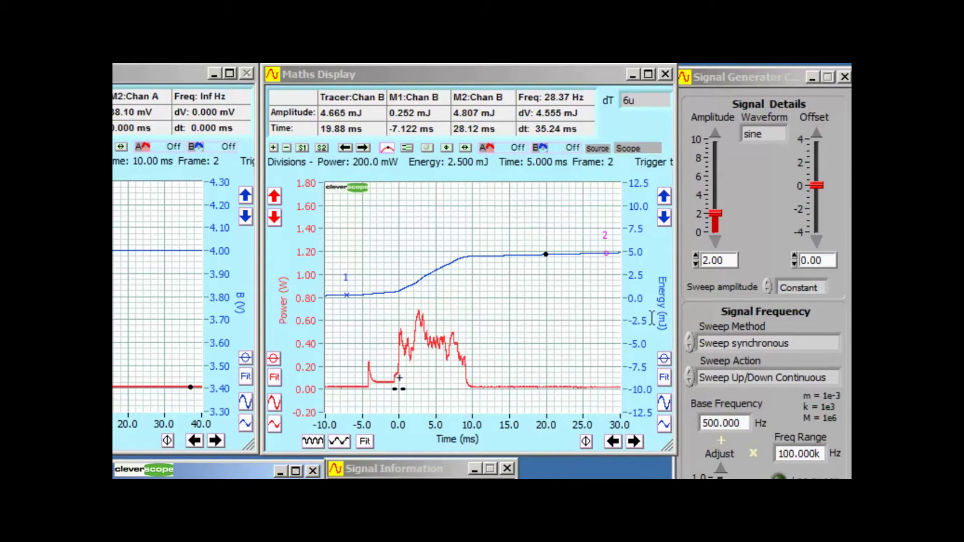
pyautogui.click(618, 250)
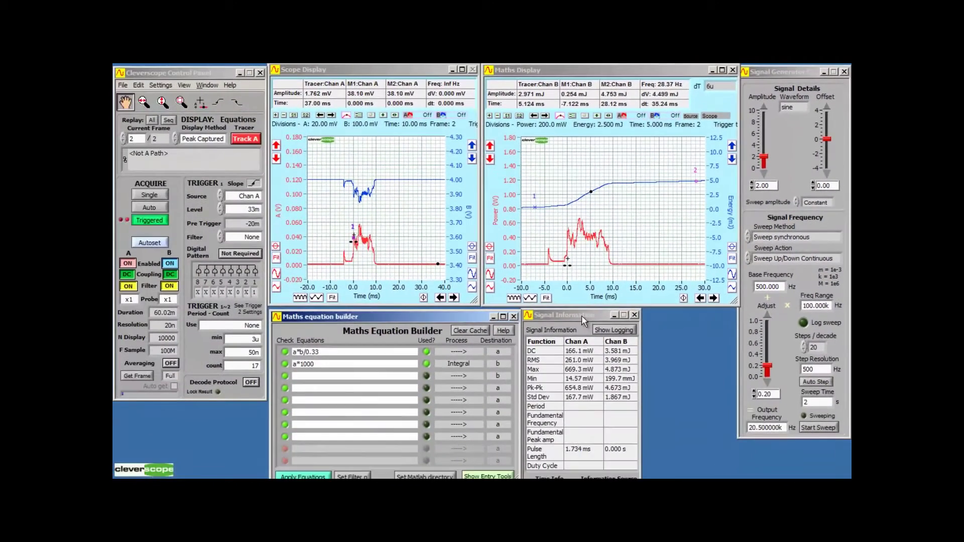
pyautogui.moveTo(582, 315); pyautogui.dragTo(582, 281)
# Set the Signal Information source to Maths, reposition the panel, and capture a longer pulse.
pyautogui.click(610, 459)
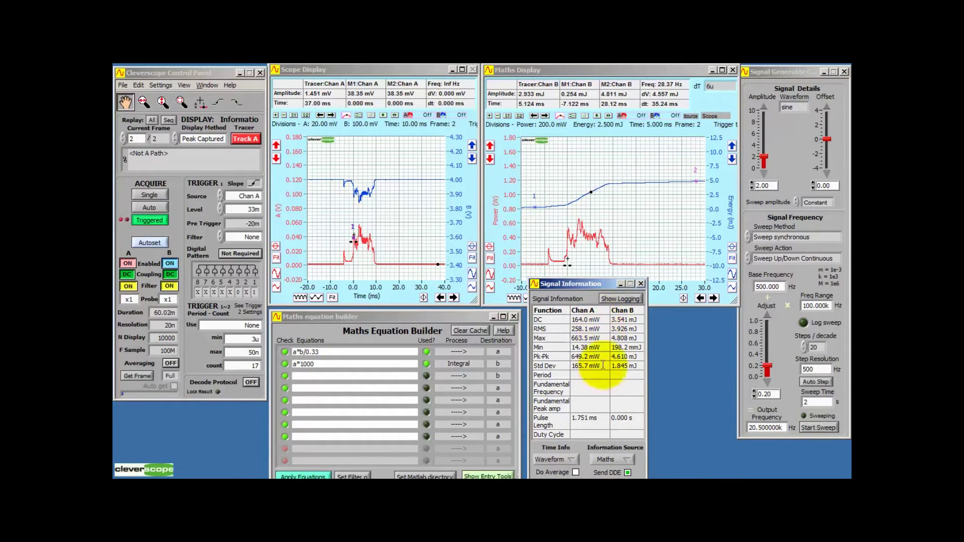
pyautogui.moveTo(605, 285); pyautogui.dragTo(602, 317)
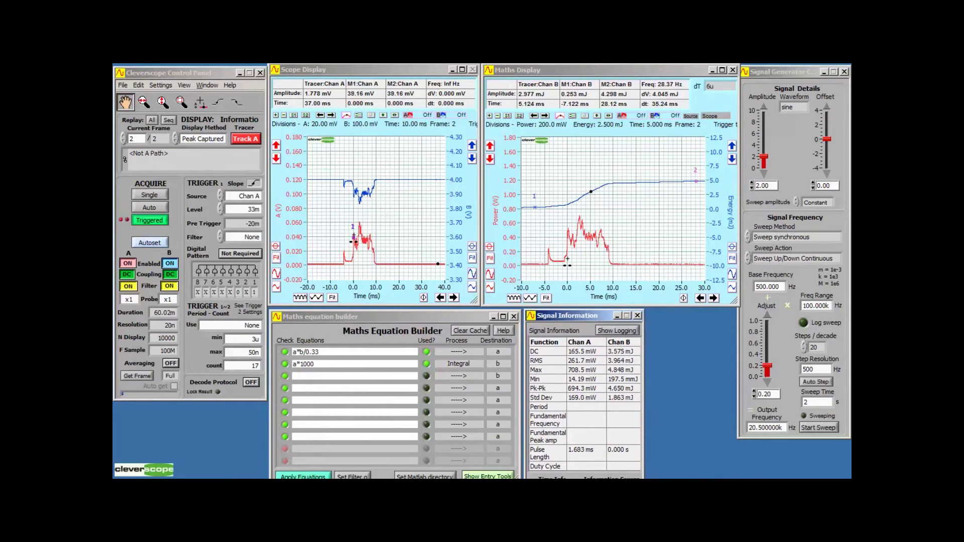
pyautogui.moveTo(602, 317); pyautogui.dragTo(580, 314)
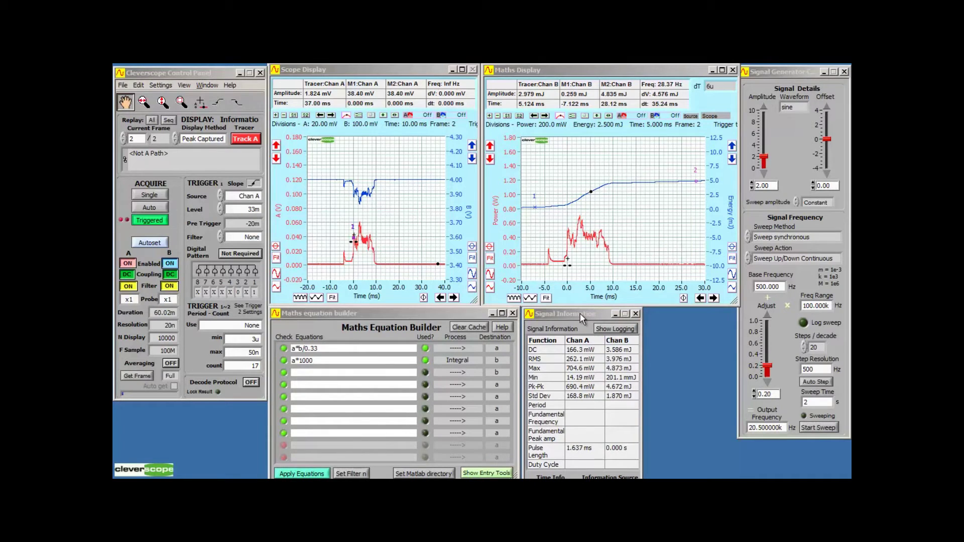
pyautogui.click(294, 358)
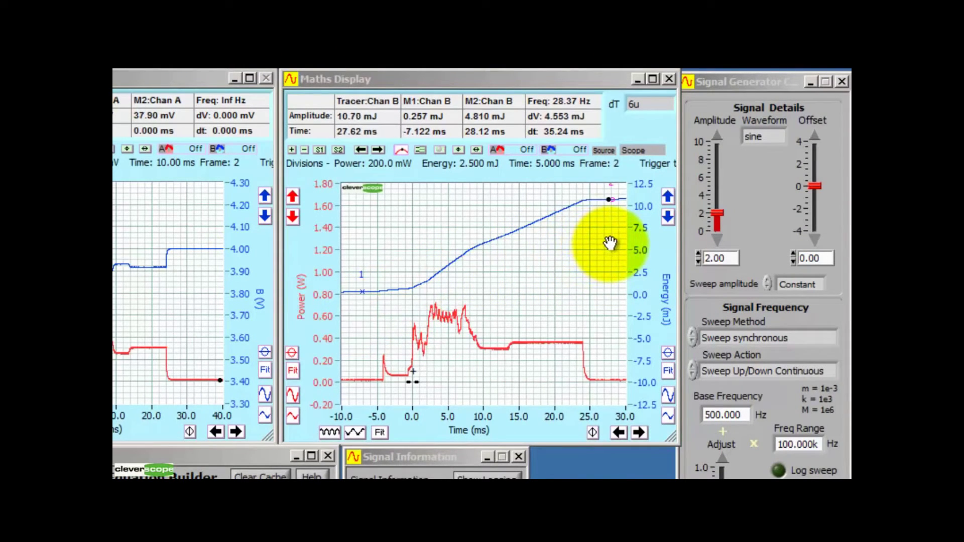
# Drag marker 2 to the end of the energy trace.
pyautogui.moveTo(611, 243); pyautogui.dragTo(605, 252)
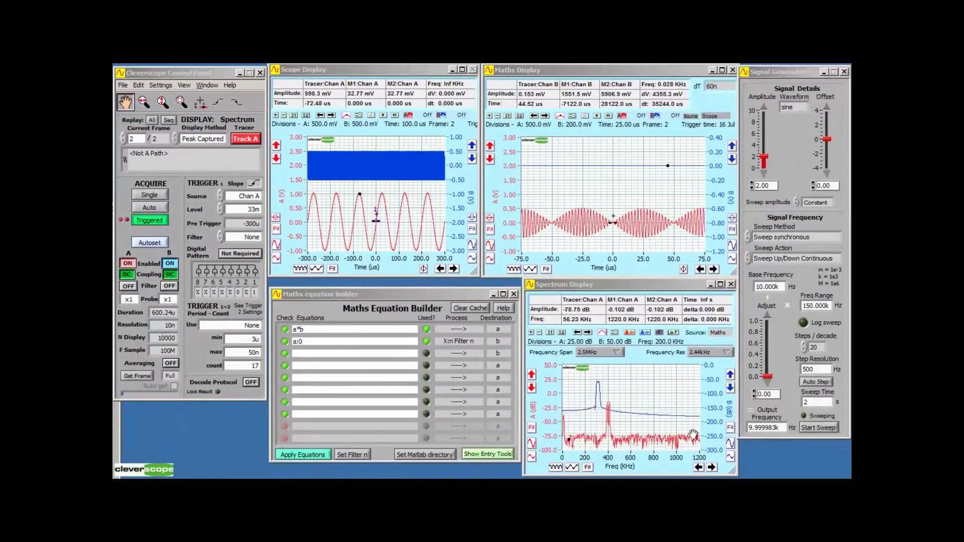
pyautogui.click(767, 379)
pyautogui.moveTo(768, 379)
pyautogui.mouseDown()
pyautogui.moveTo(767, 364)
pyautogui.moveTo(767, 379)
pyautogui.mouseUp()
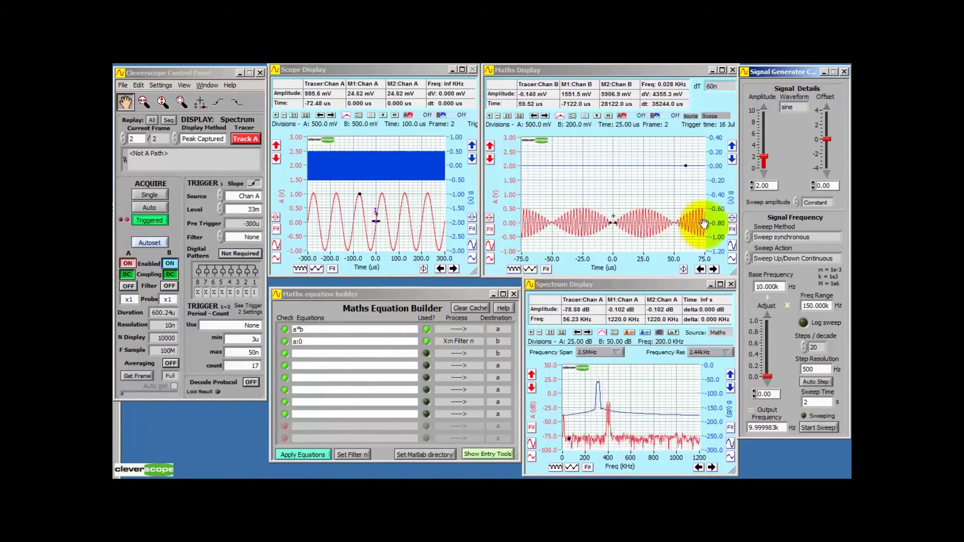
pyautogui.click(302, 341)
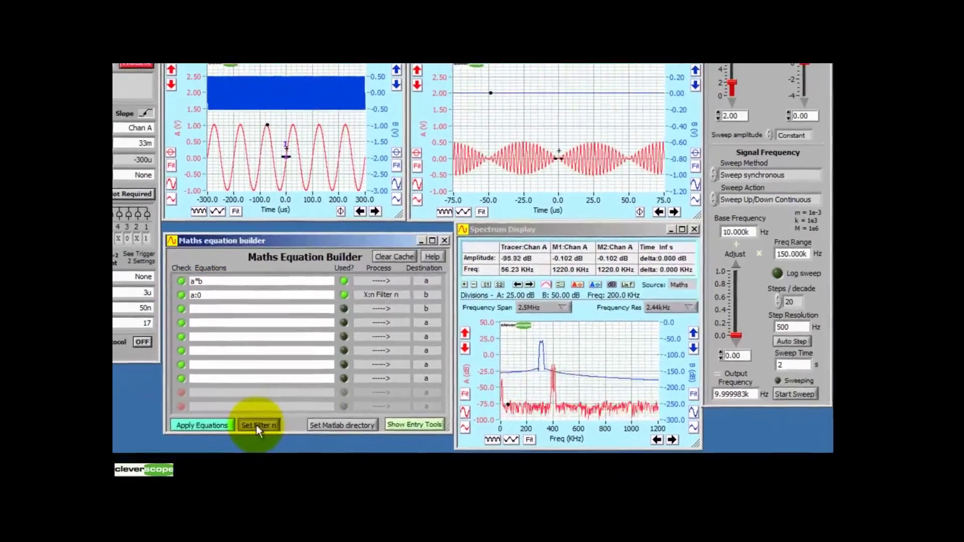
pyautogui.click(352, 455)
pyautogui.moveTo(433, 222); pyautogui.dragTo(377, 143)
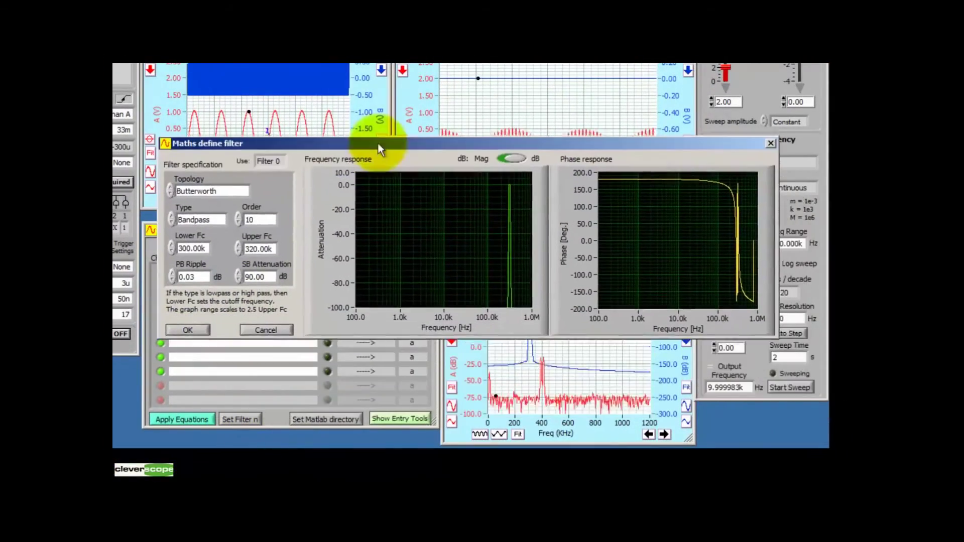
pyautogui.click(196, 192)
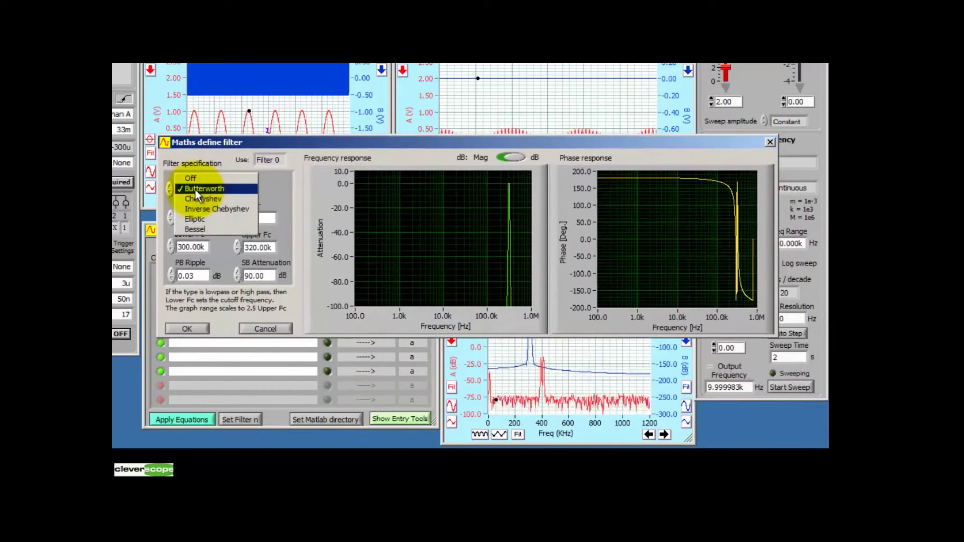
pyautogui.click(197, 189)
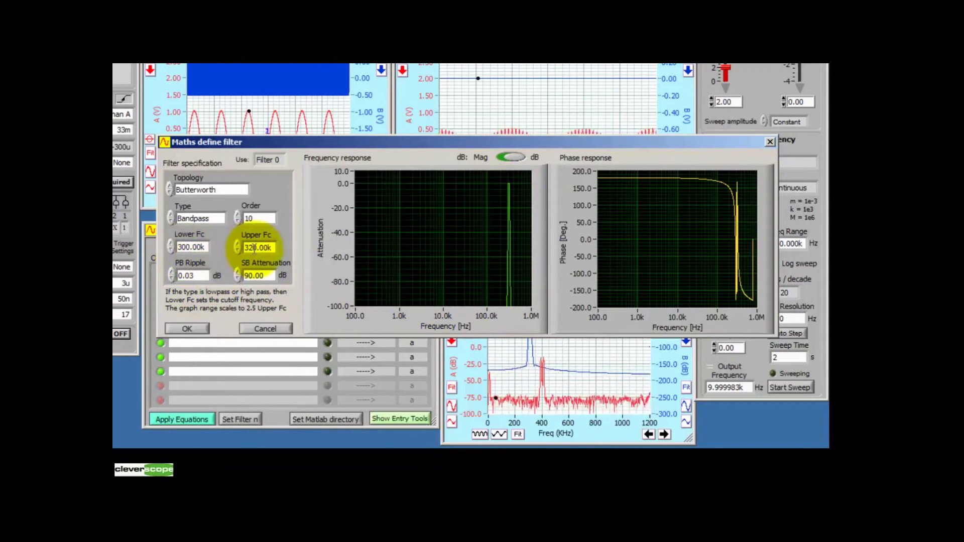
pyautogui.click(189, 328)
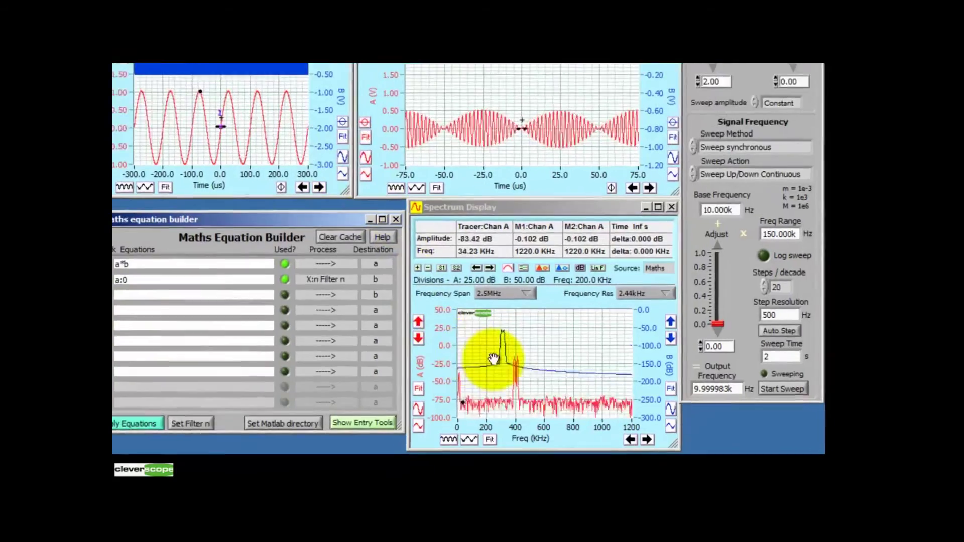
pyautogui.click(492, 355)
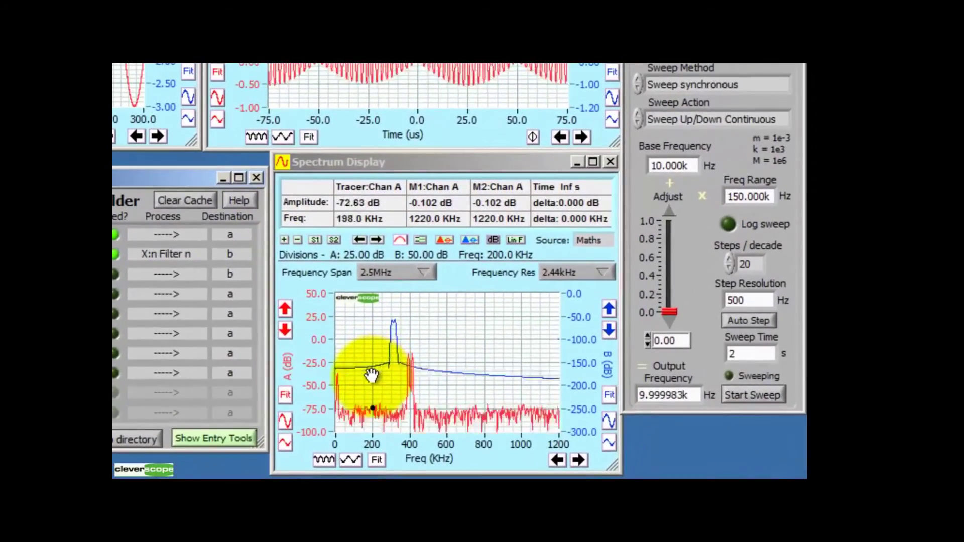
pyautogui.click(370, 375)
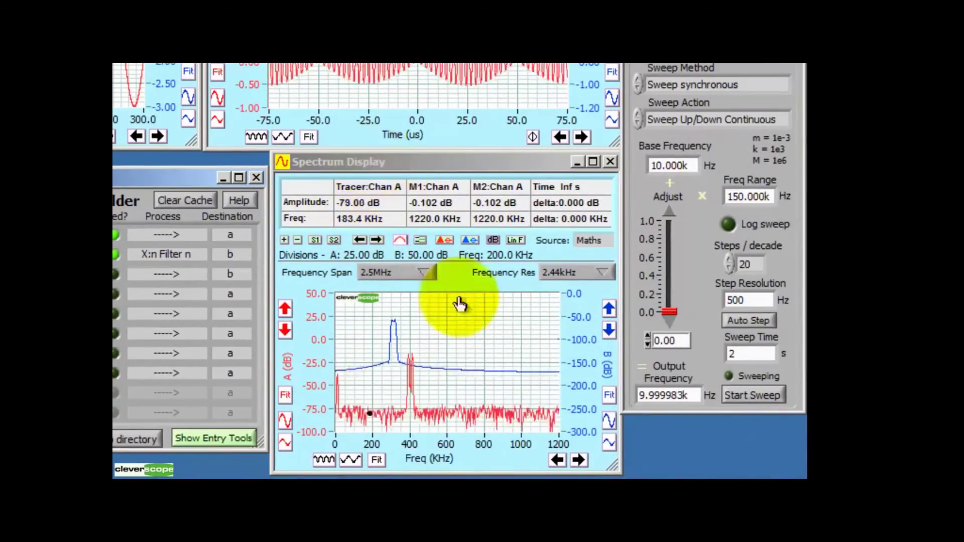
pyautogui.click(548, 347)
pyautogui.click(586, 242)
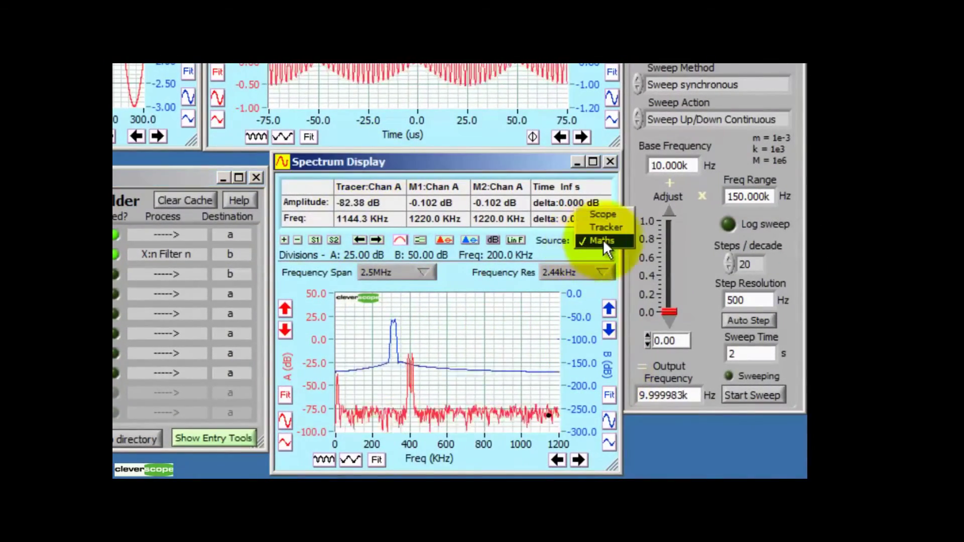
pyautogui.click(604, 239)
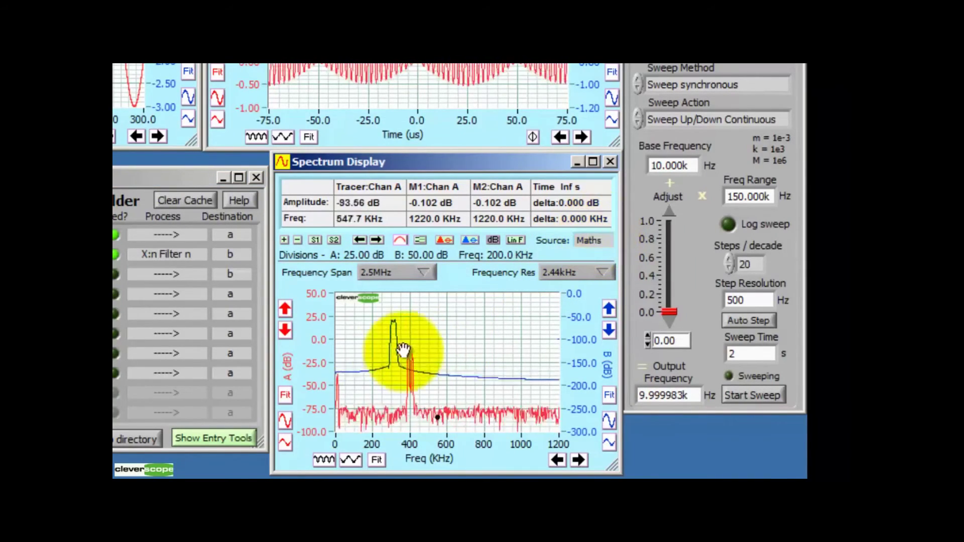
pyautogui.click(384, 390)
pyautogui.moveTo(386, 384); pyautogui.dragTo(392, 331)
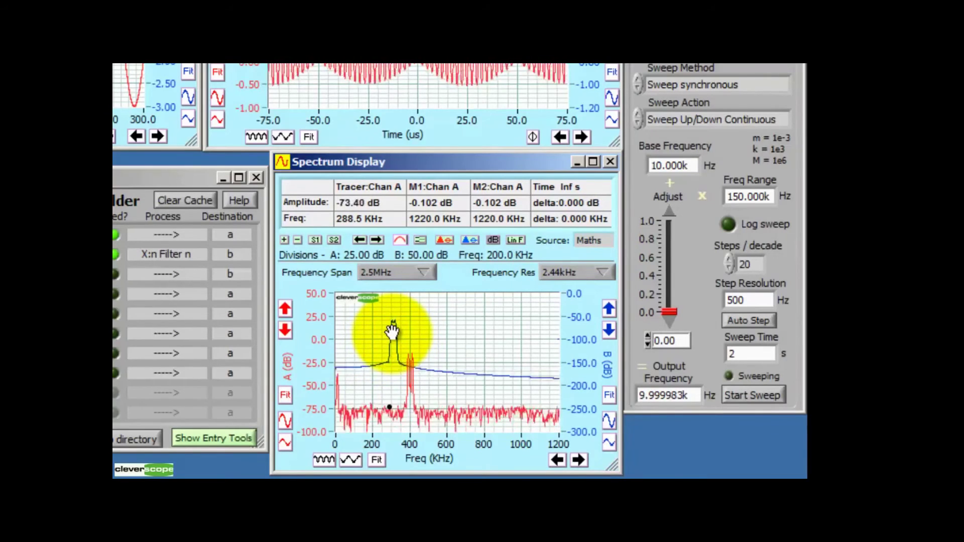
pyautogui.moveTo(392, 332); pyautogui.dragTo(396, 335)
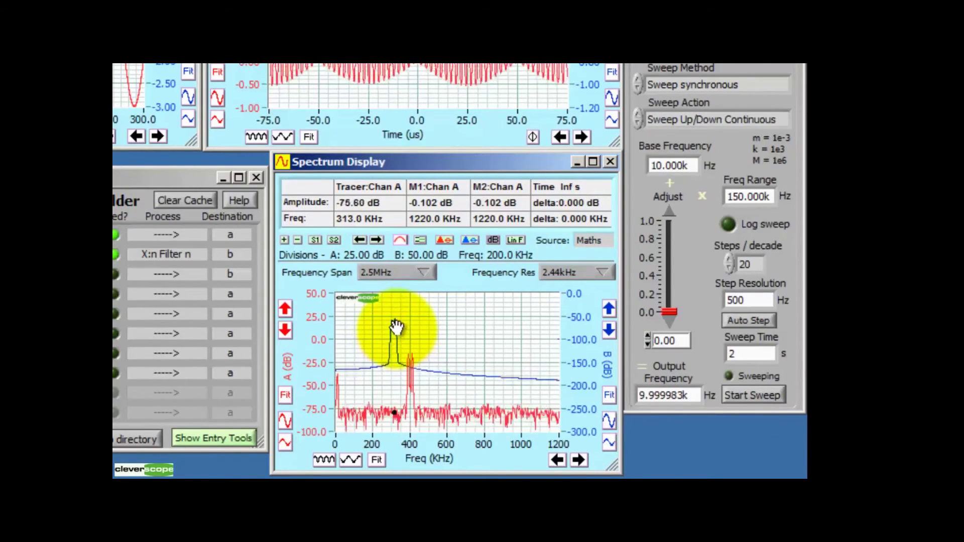
pyautogui.moveTo(393, 331); pyautogui.dragTo(515, 332)
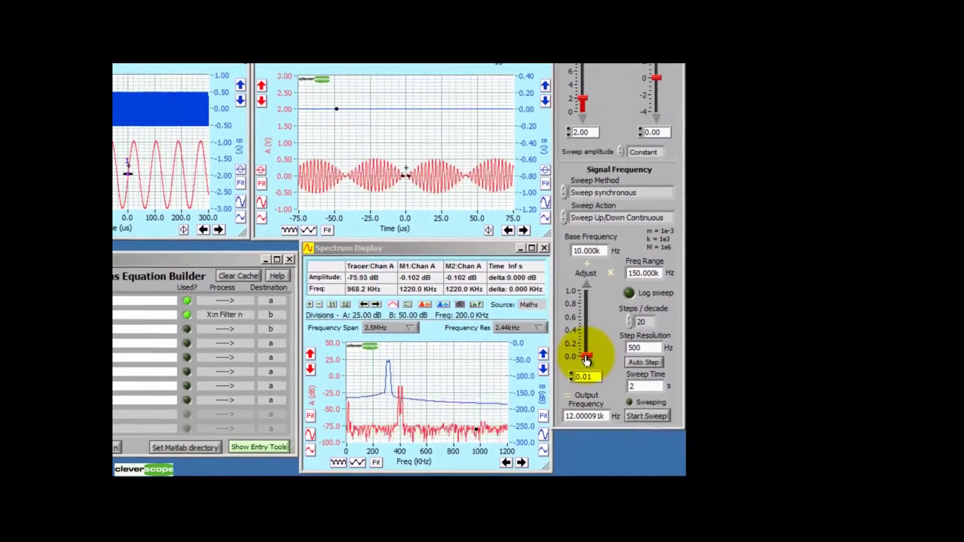
# Sweep the generator frequency with the Adjust slider up to about 90 kHz, then 81.5 kHz.
pyautogui.moveTo(669, 319); pyautogui.dragTo(669, 317)
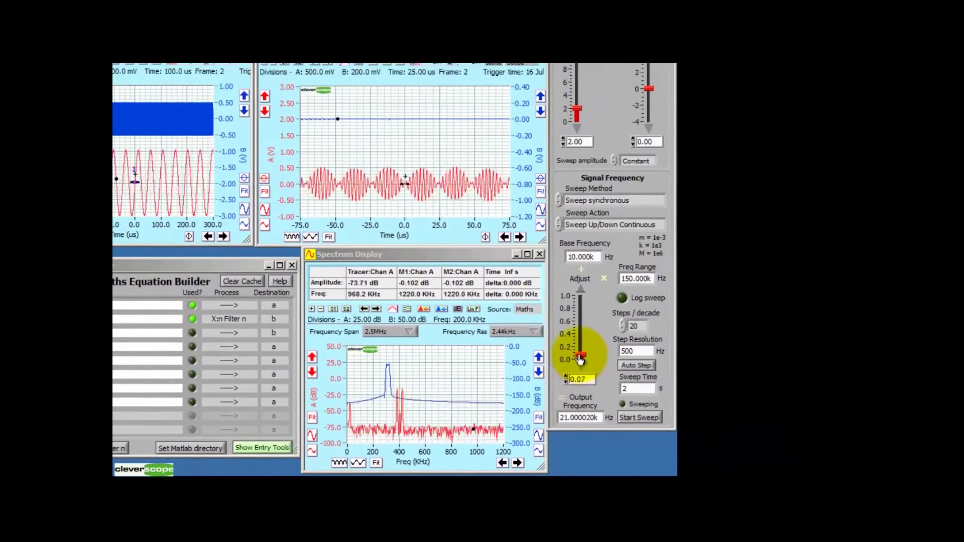
pyautogui.moveTo(580, 362); pyautogui.dragTo(580, 358)
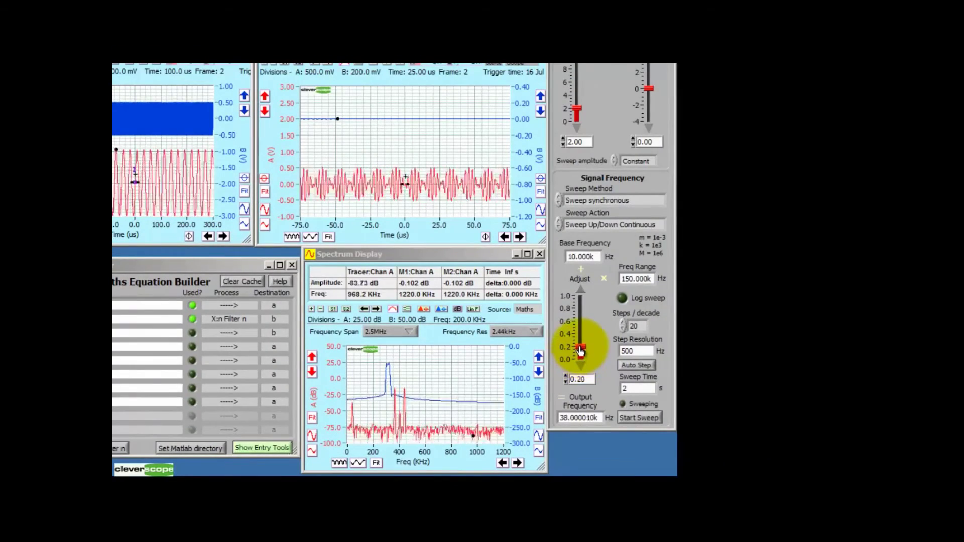
pyautogui.moveTo(579, 359); pyautogui.dragTo(578, 333)
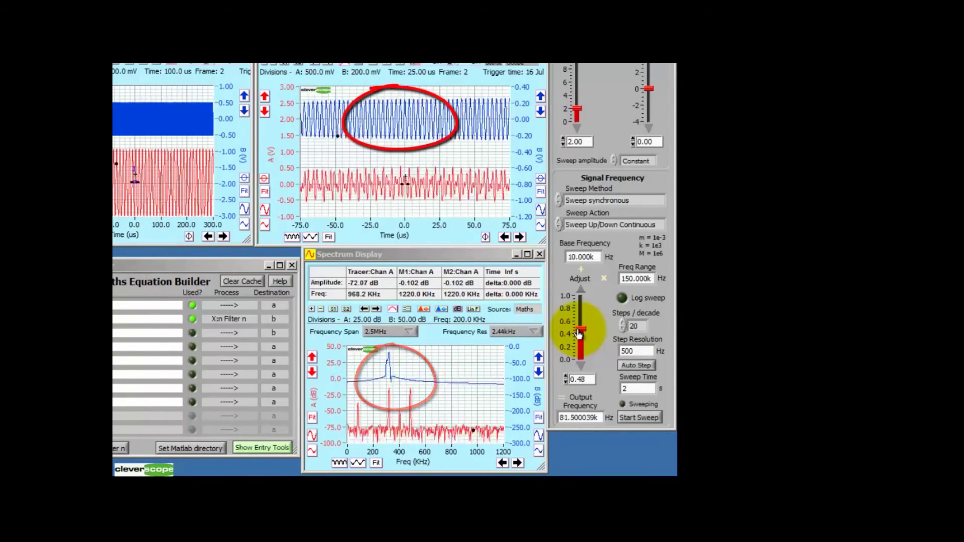
pyautogui.moveTo(579, 334); pyautogui.dragTo(581, 320)
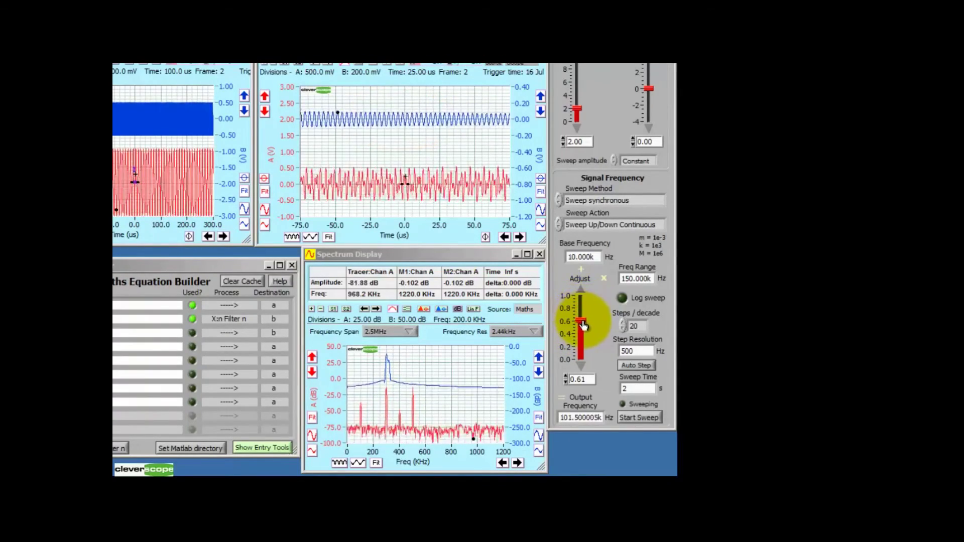
pyautogui.moveTo(581, 320); pyautogui.dragTo(584, 350)
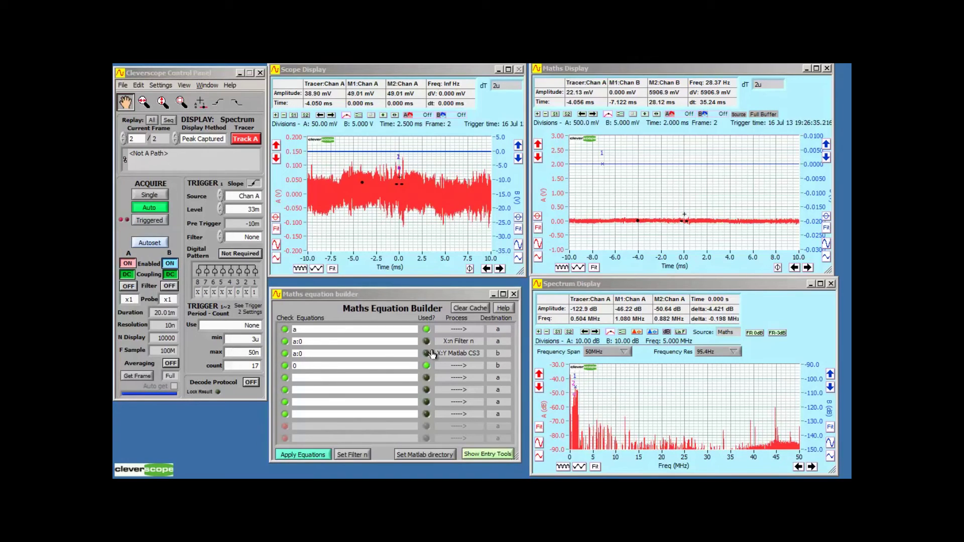
# Trace across the low-frequency station peaks, then bring the amdemod help page into view.
pyautogui.moveTo(585, 376); pyautogui.dragTo(574, 413)
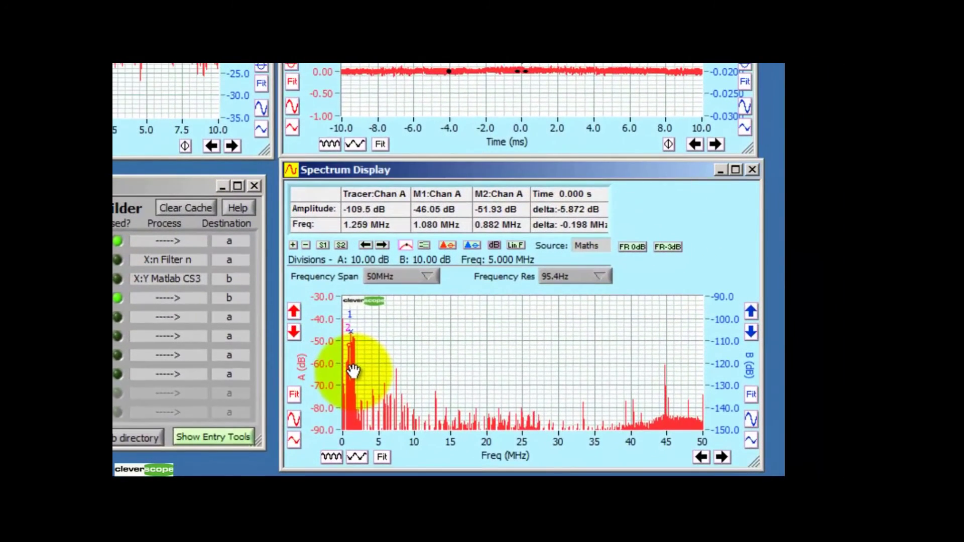
pyautogui.scroll(1, 353, 371)
pyautogui.scroll(2, 353, 371)
pyautogui.scroll(1, 352, 371)
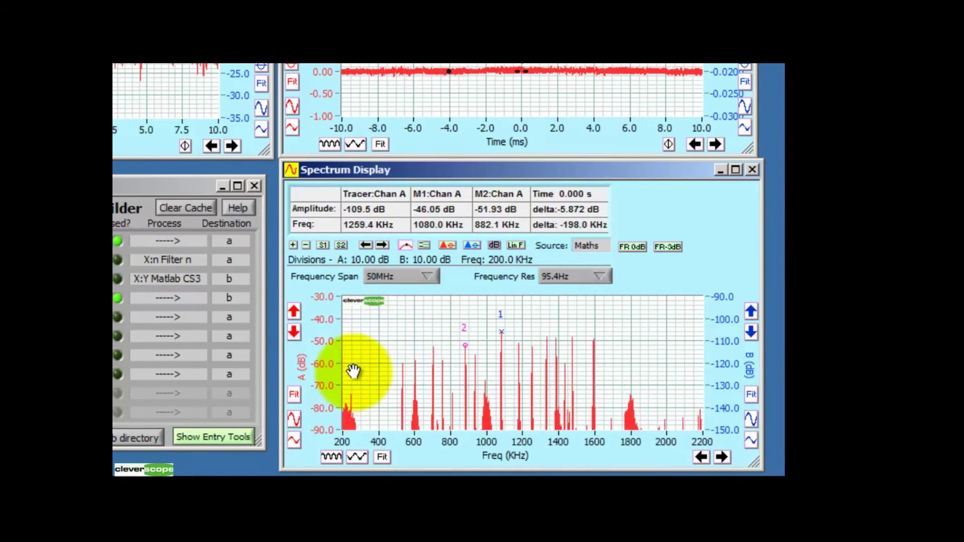
pyautogui.scroll(1, 353, 371)
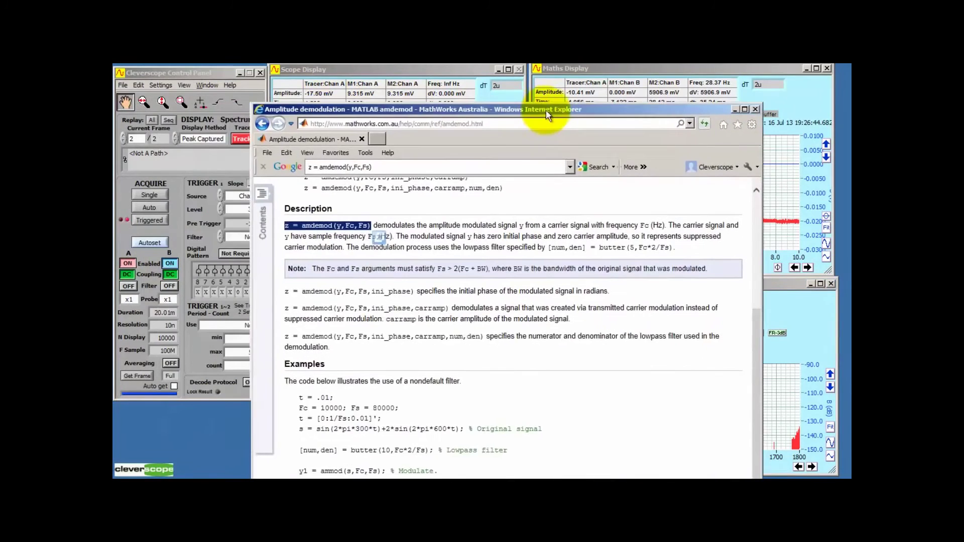
pyautogui.moveTo(542, 111); pyautogui.dragTo(483, 94)
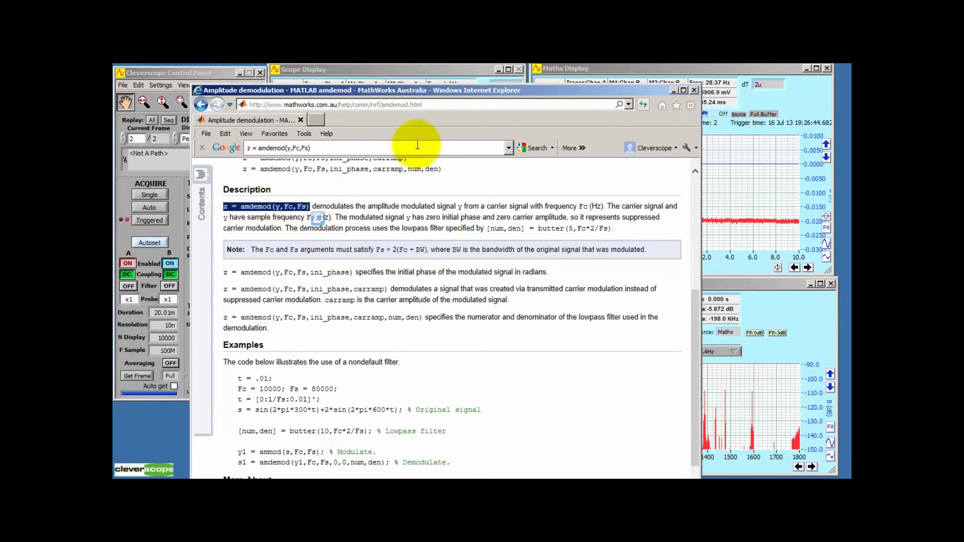
# Review the carrier frequency setting in cscope3.m, move Notepad aside, and close the amdemod help page.
pyautogui.moveTo(545, 88); pyautogui.dragTo(531, 91)
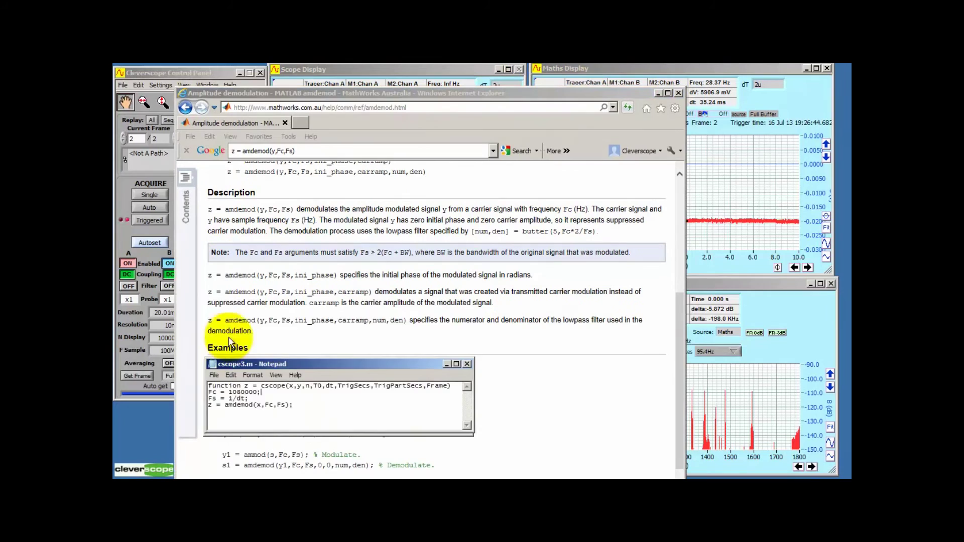
pyautogui.moveTo(226, 360); pyautogui.dragTo(214, 315)
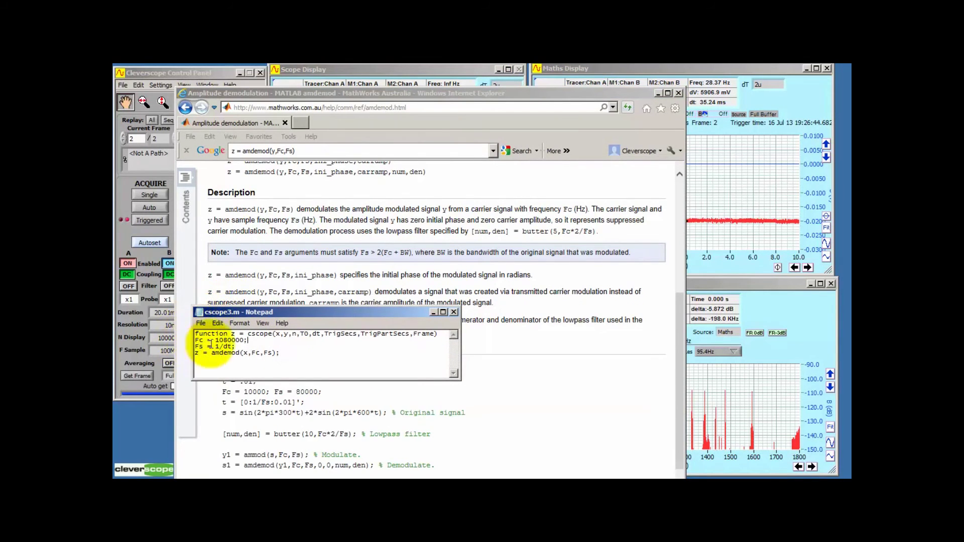
pyautogui.click(253, 338)
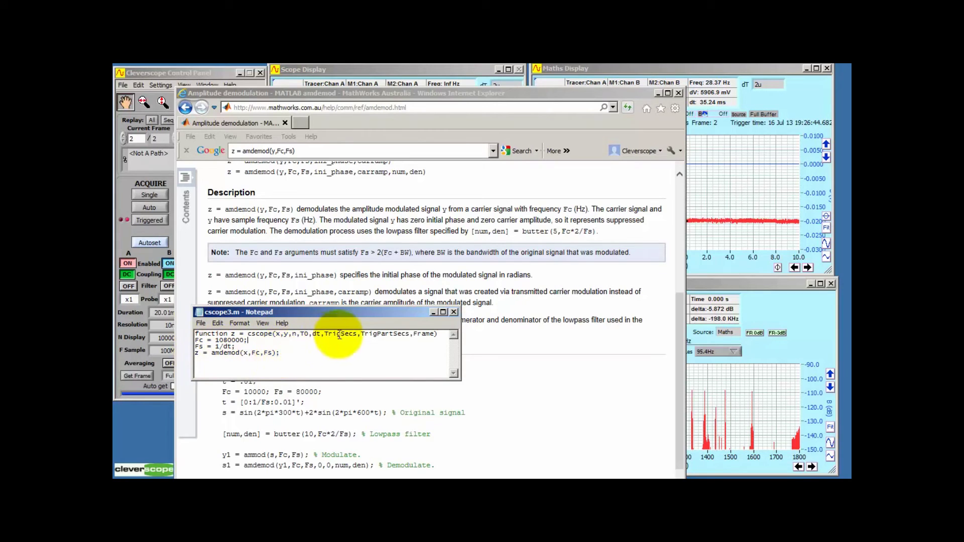
pyautogui.moveTo(355, 312)
pyautogui.mouseDown()
pyautogui.moveTo(279, 376)
pyautogui.moveTo(272, 520)
pyautogui.mouseUp()
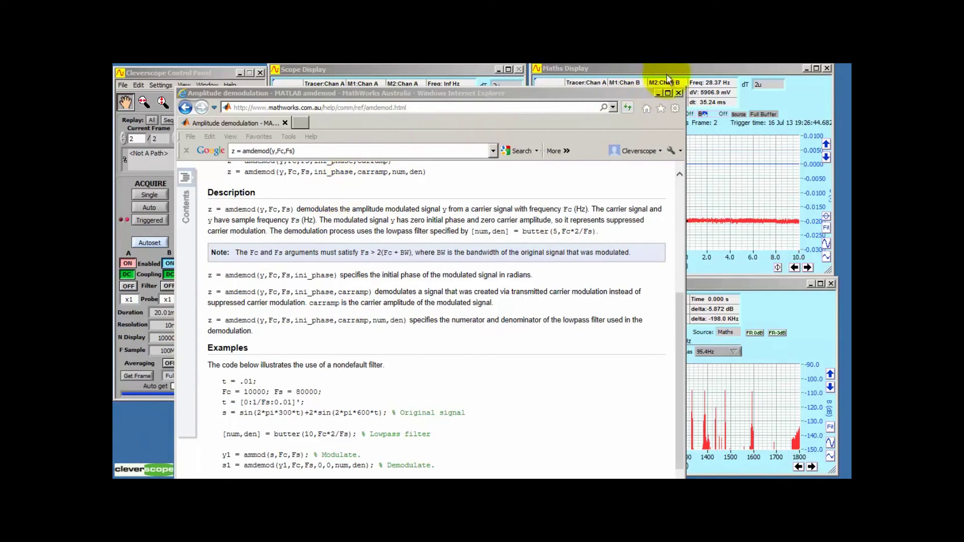
pyautogui.click(657, 93)
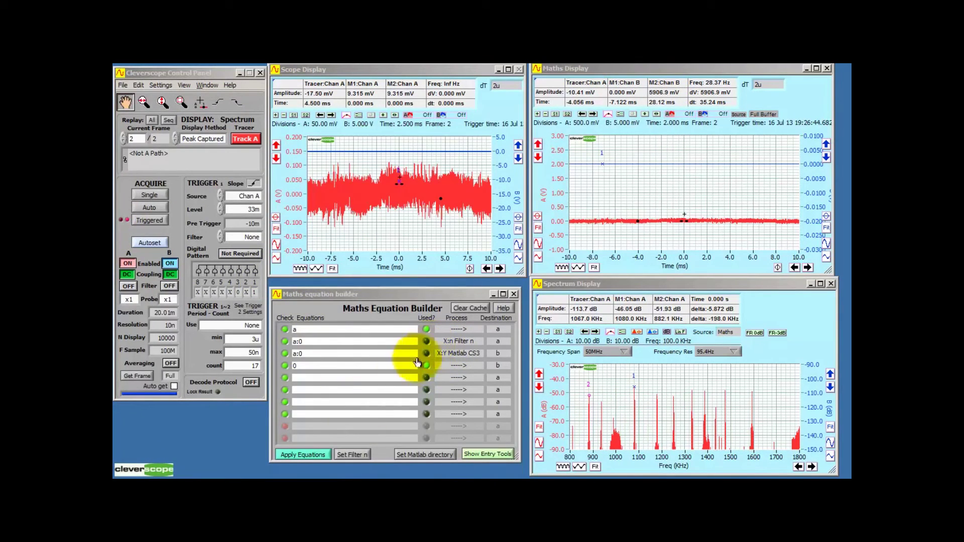
# Check the Butterworth bandpass Lower Fc 1.05M and Upper Fc 1.10M, then confirm the filter.
pyautogui.click(355, 456)
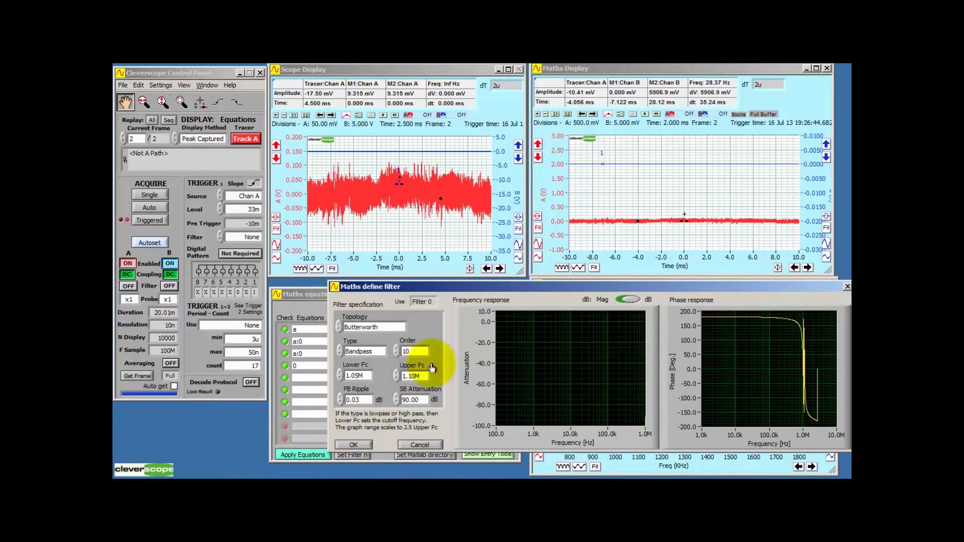
pyautogui.doubleClick(354, 376)
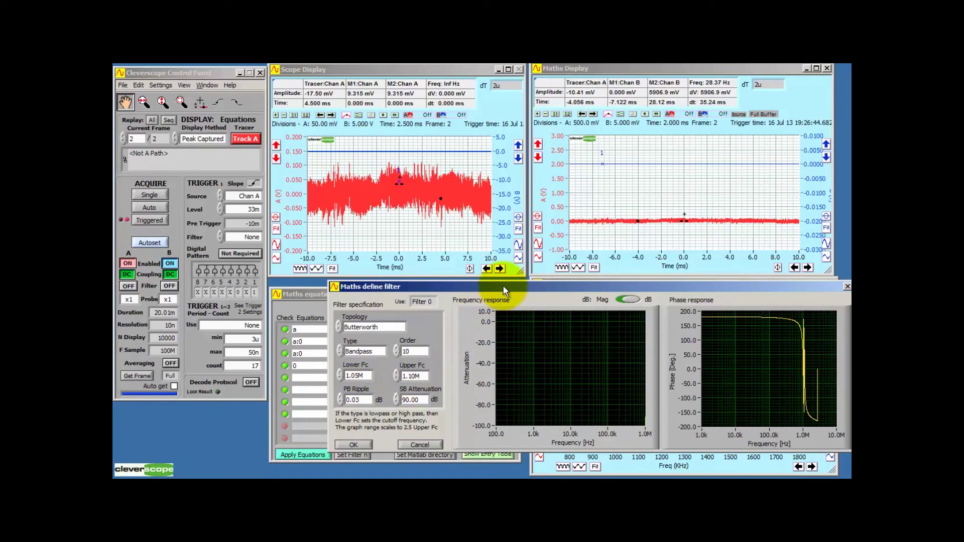
pyautogui.click(352, 444)
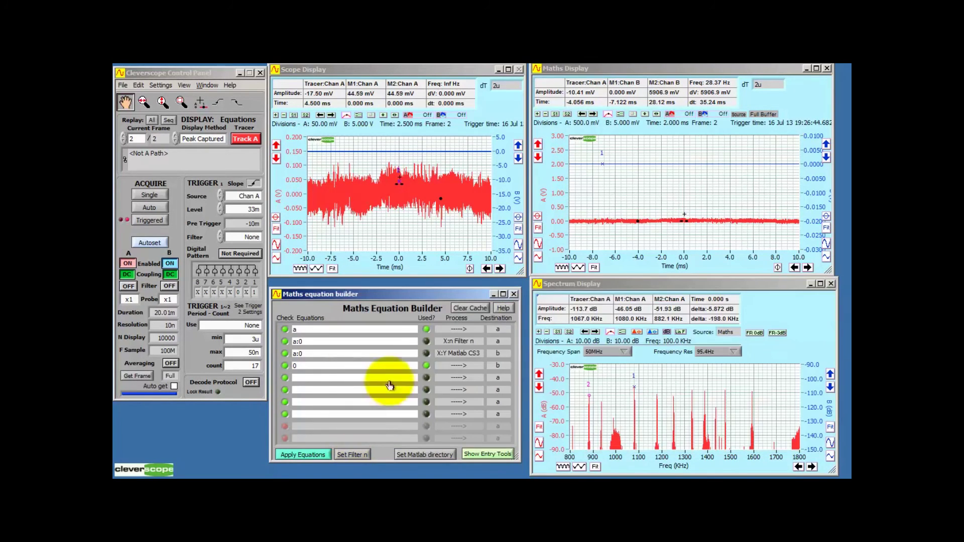
# Turn on the X:n Filter n row and apply equations, isolating the 1080 kHz peak.
pyautogui.click(426, 341)
pyautogui.click(427, 365)
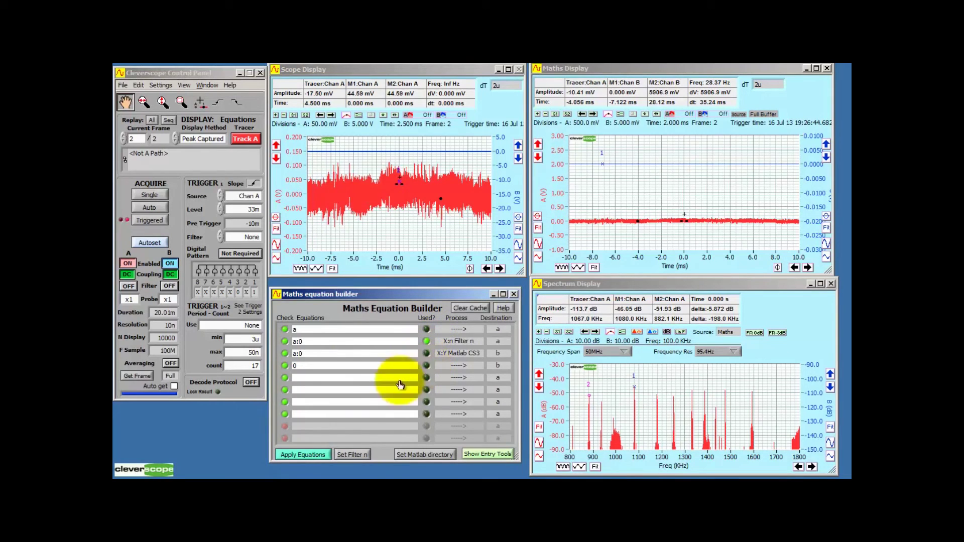
pyautogui.click(297, 455)
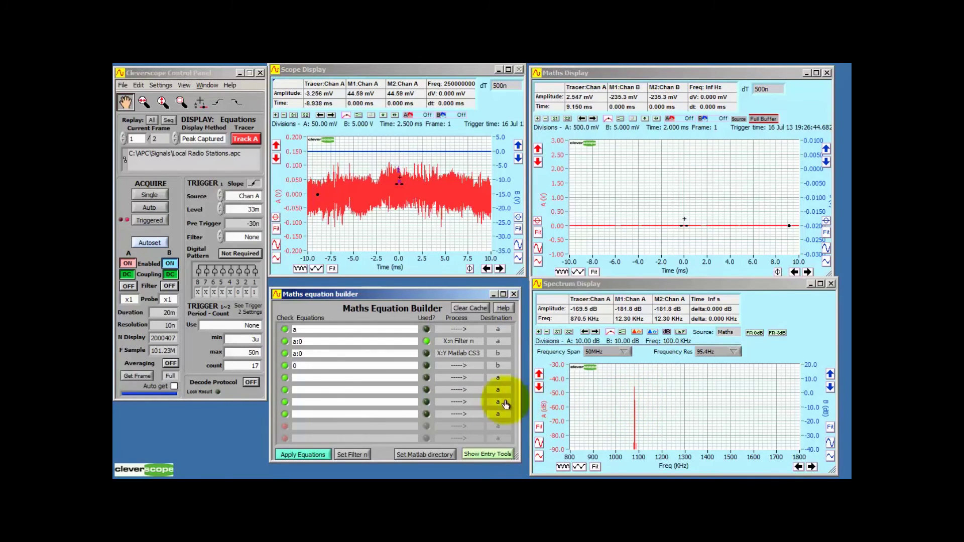
# Get a new frame, enable the X:Y Matlab CS3 row, and apply the equations.
pyautogui.click(138, 377)
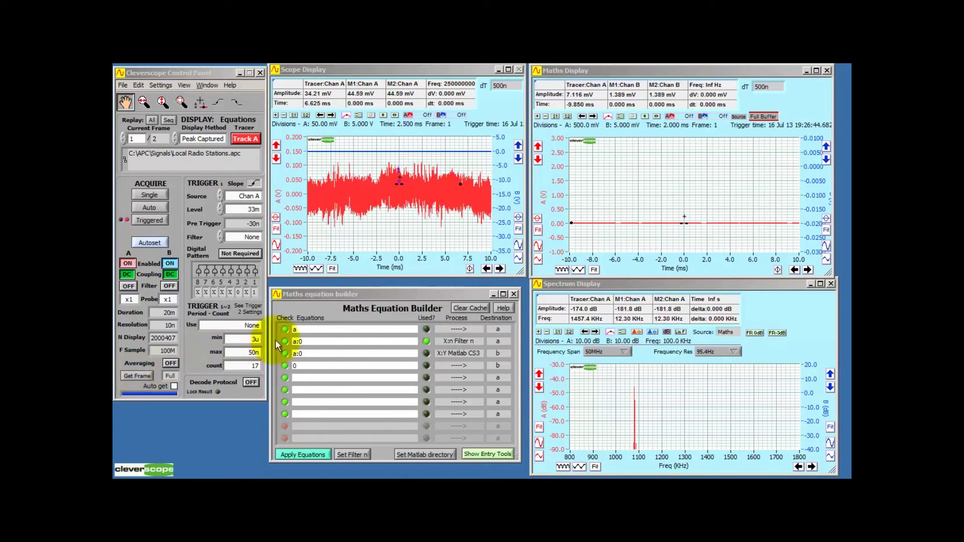
pyautogui.click(425, 356)
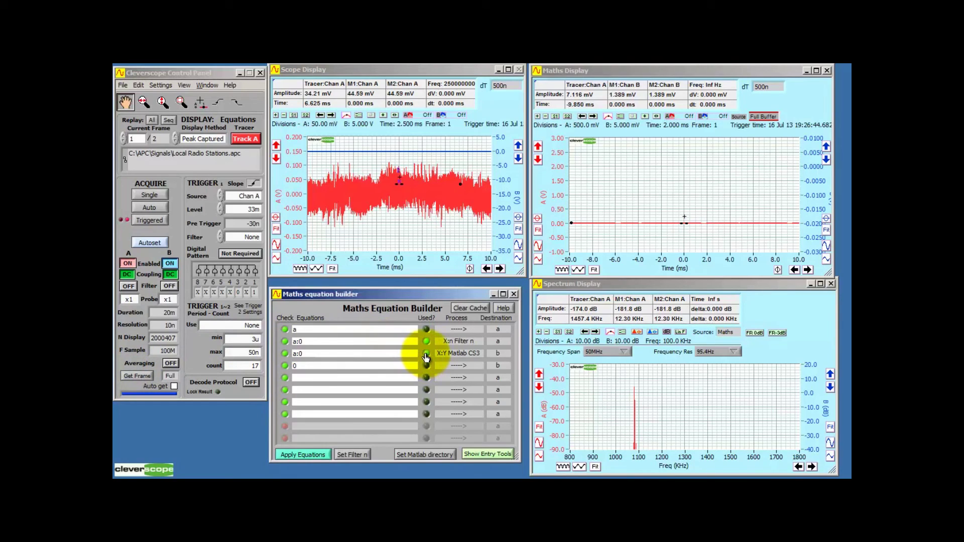
pyautogui.click(306, 455)
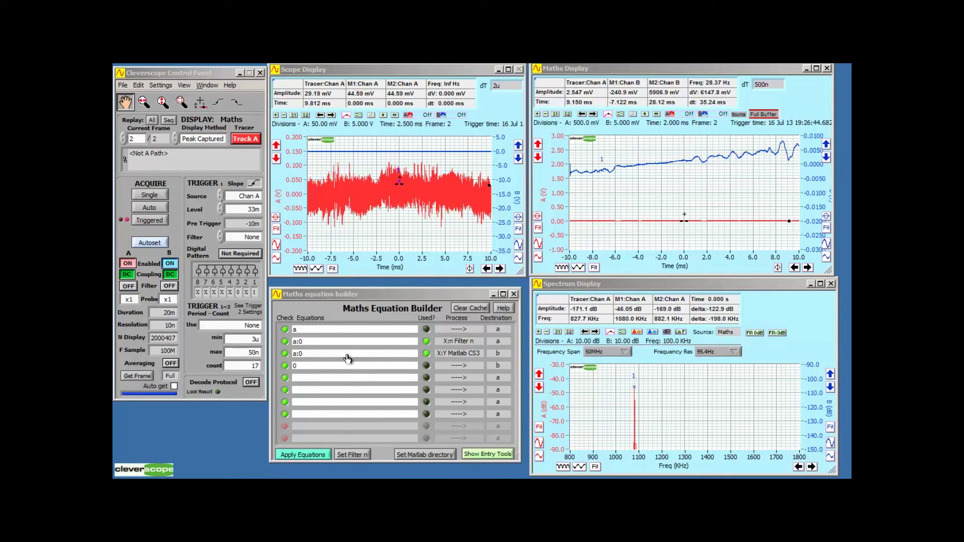
# Copy the Maths Display graph and paste it into the blank Word document.
pyautogui.click(615, 71)
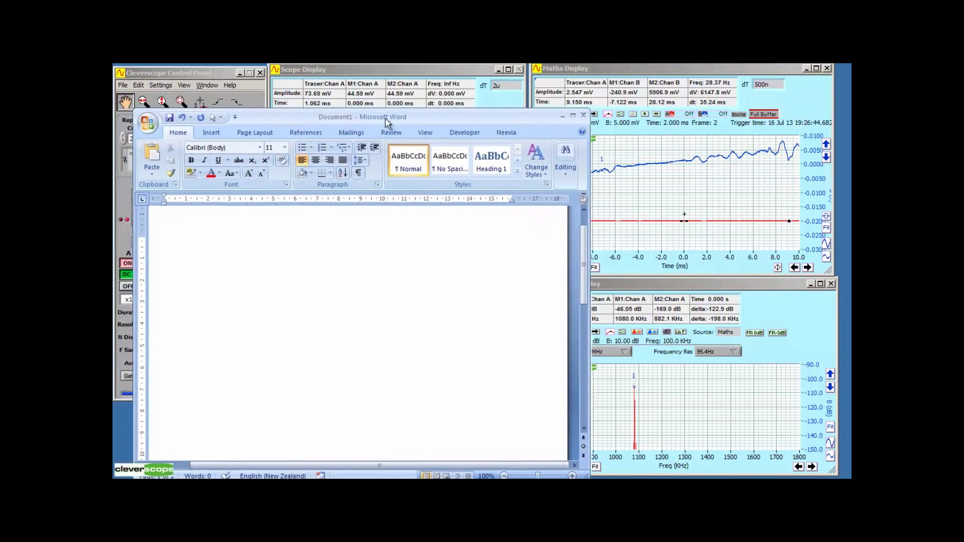
pyautogui.hotkey('ctrl', 'v')
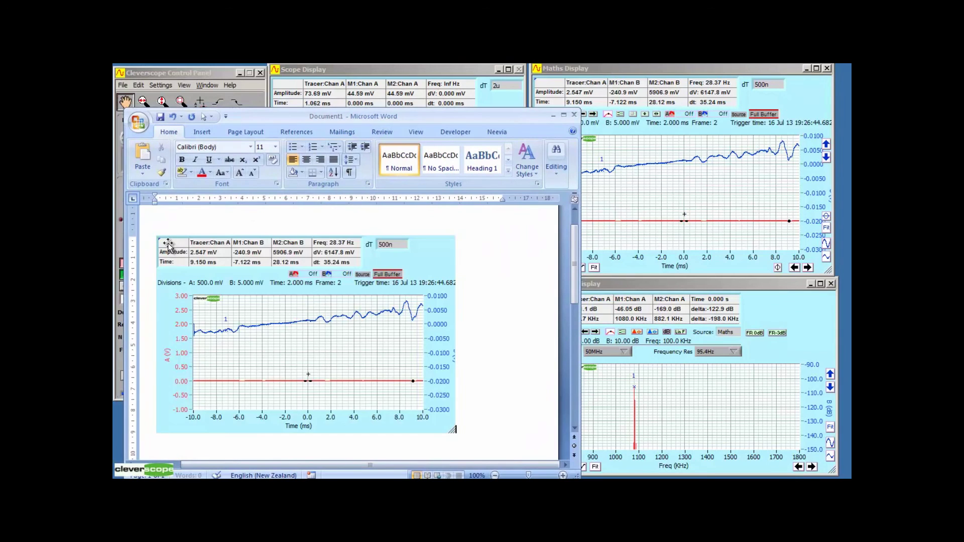